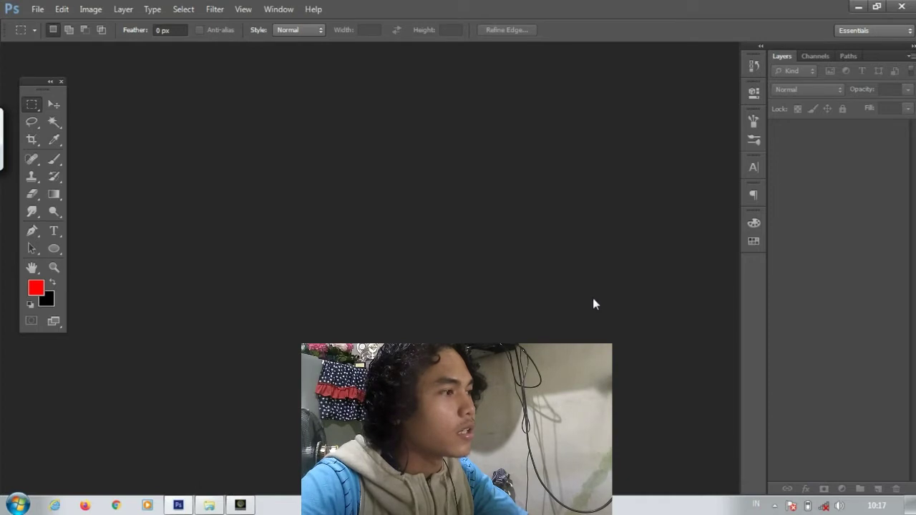
left_click(595, 301)
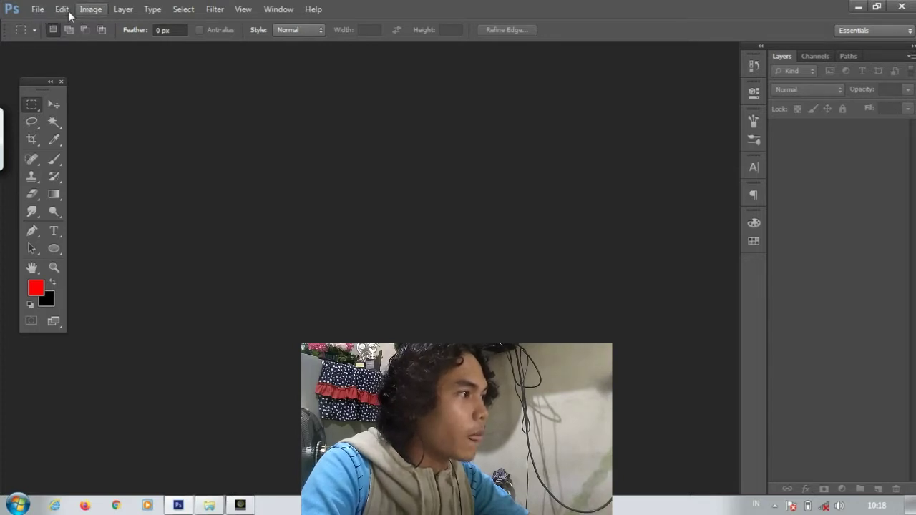
left_click(37, 9)
mouse_move(62, 13)
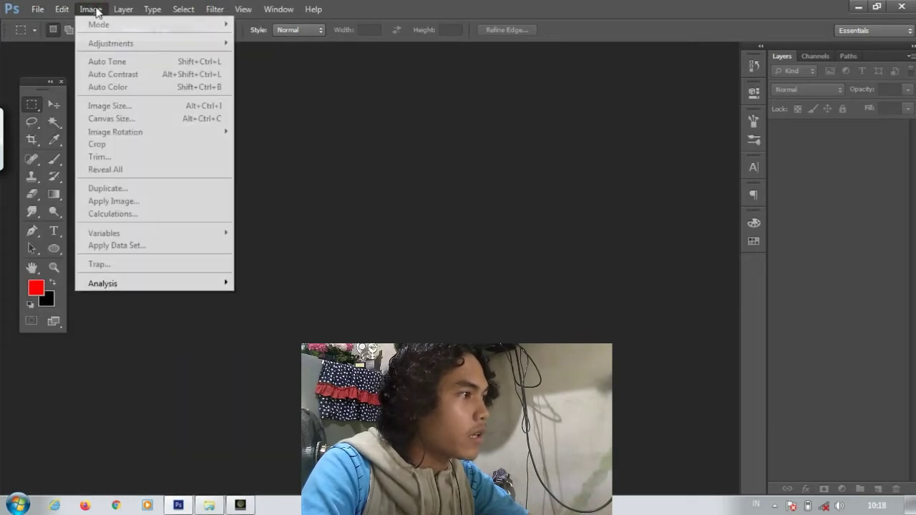
mouse_move(165, 15)
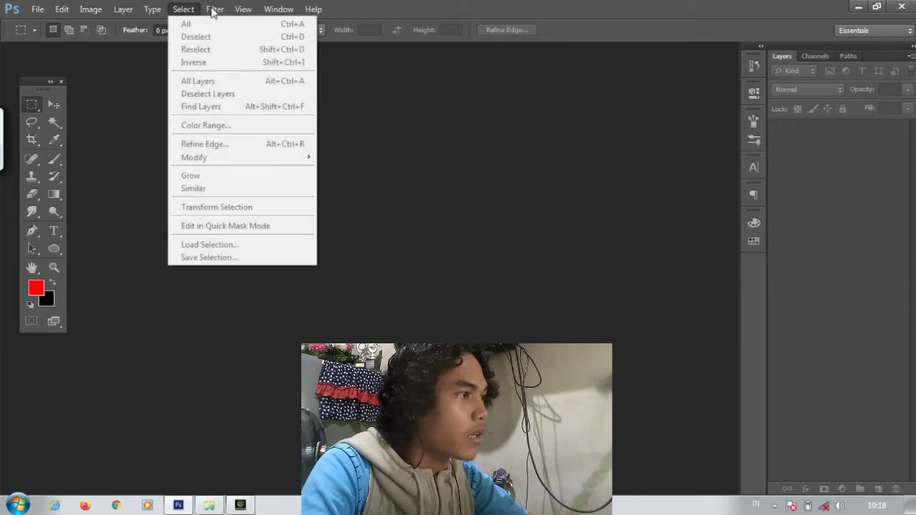
mouse_move(285, 15)
mouse_move(315, 13)
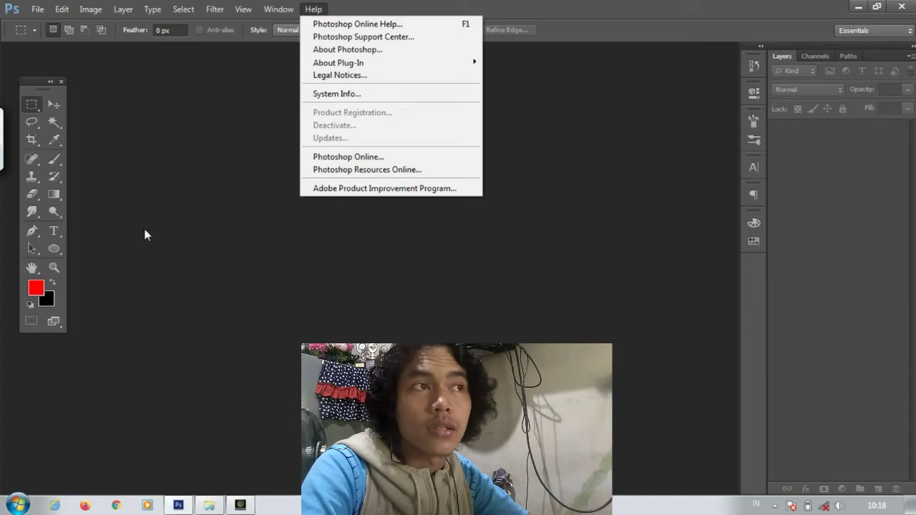
left_click(172, 191)
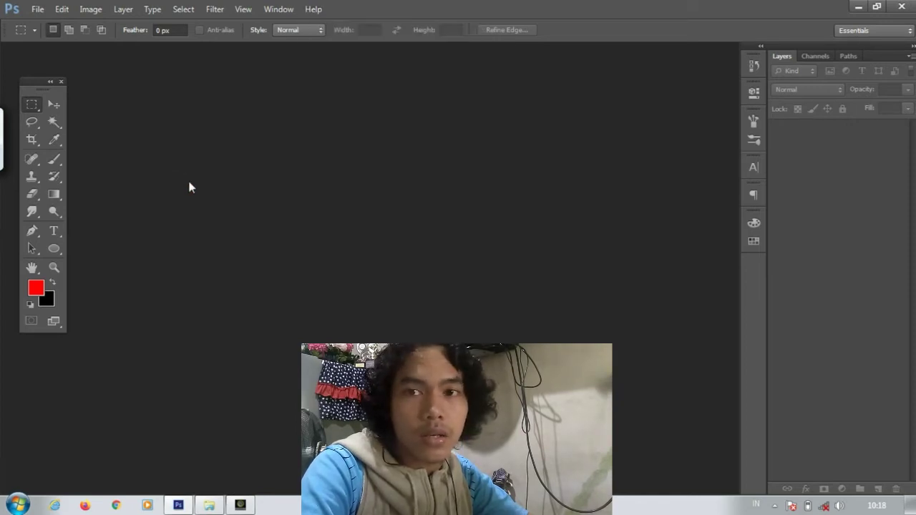
left_click(38, 9)
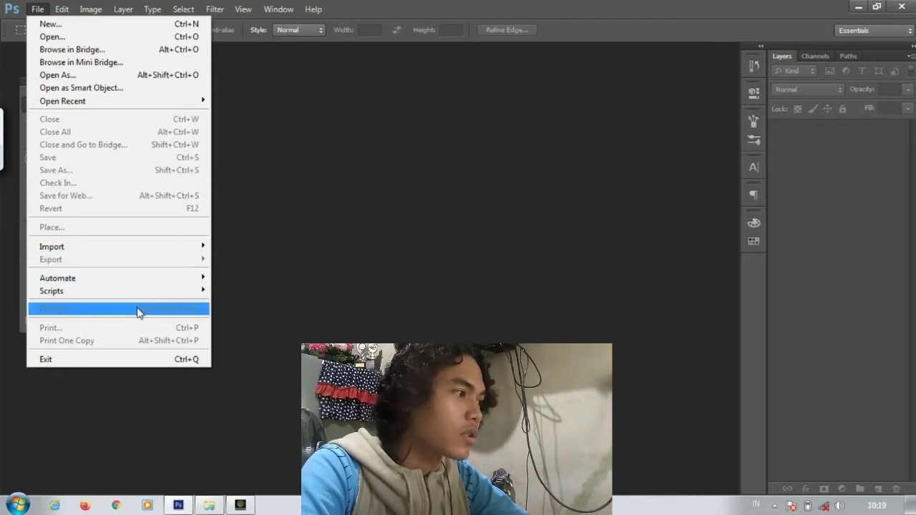
mouse_move(149, 295)
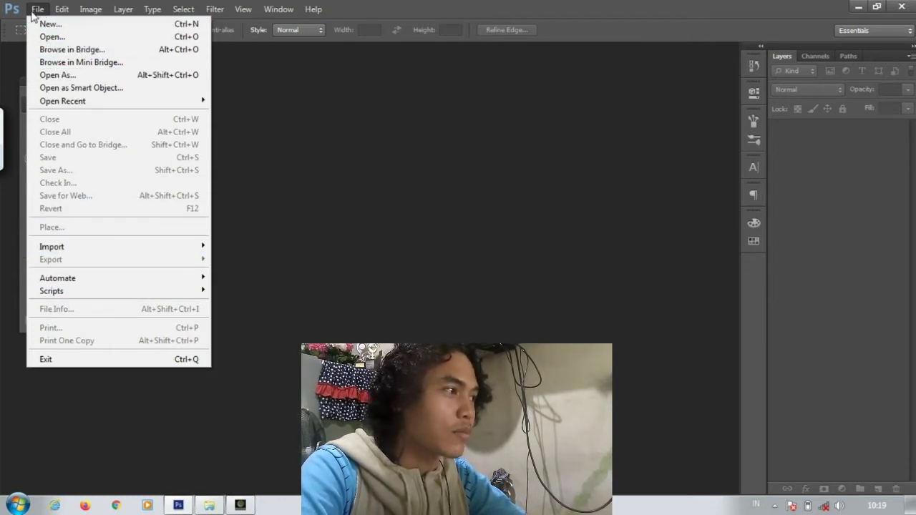
left_click(13, 53)
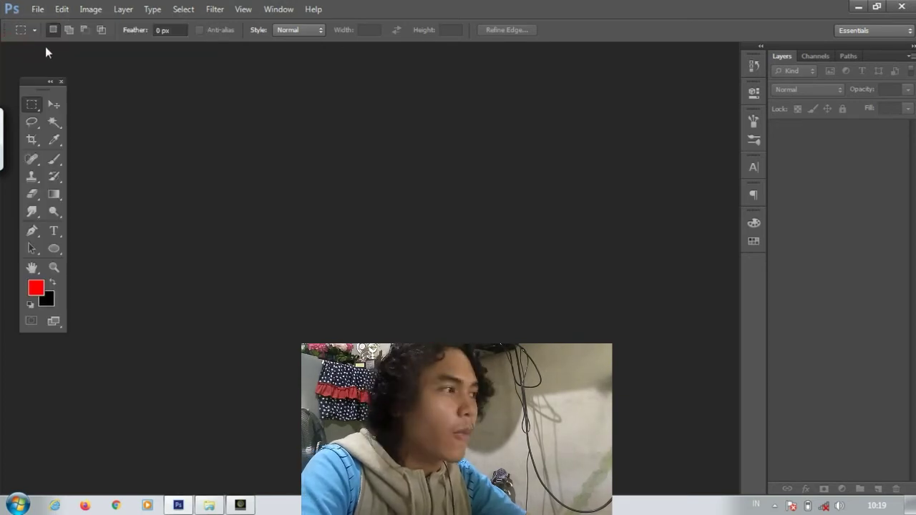
Start a new document using the International Paper preset at A4 size, 210 by 297 millimetres.
left_click(37, 9)
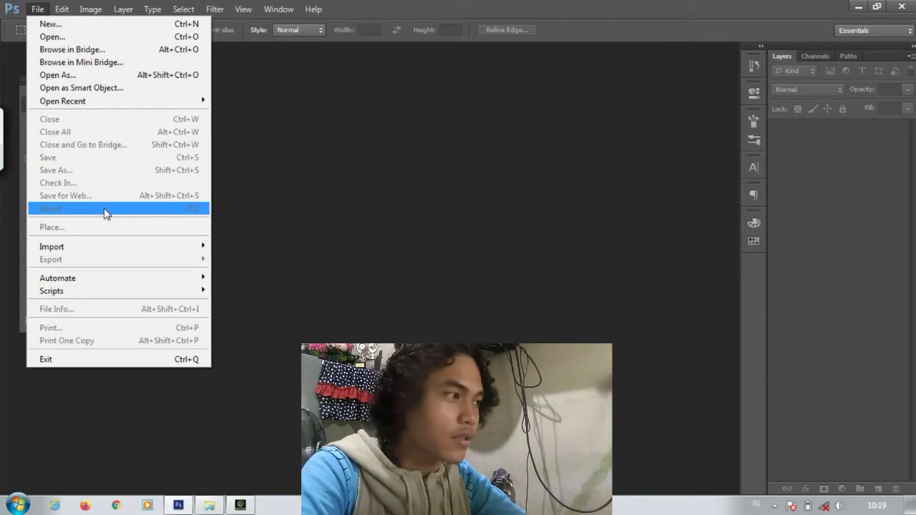
mouse_move(90, 9)
mouse_move(40, 12)
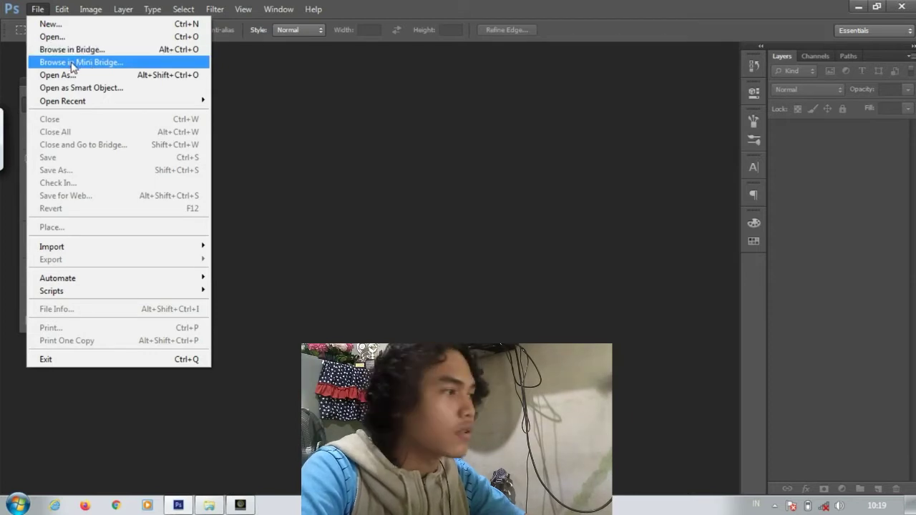
mouse_move(85, 101)
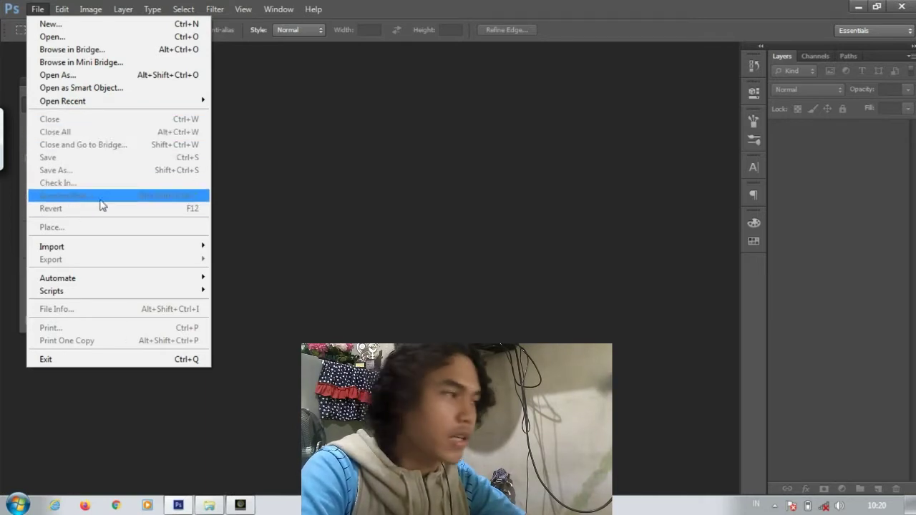
left_click(86, 24)
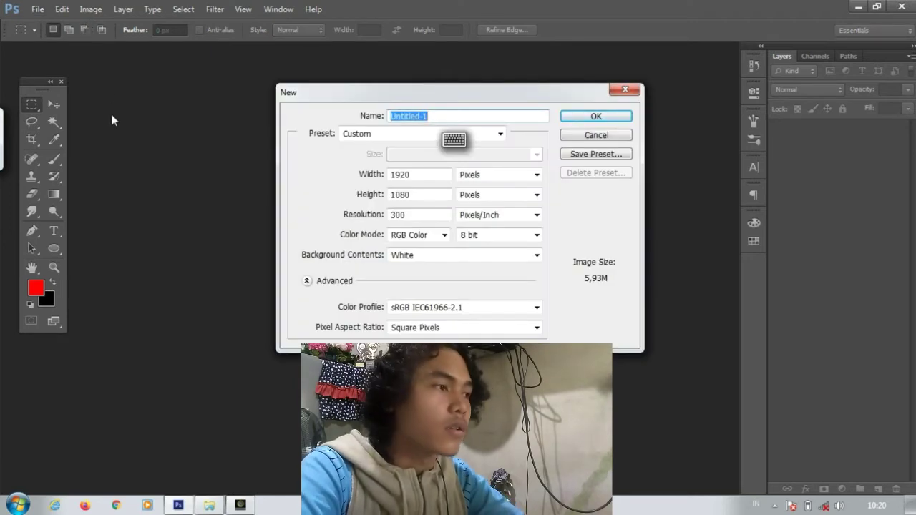
left_click_drag(335, 89, 310, 71)
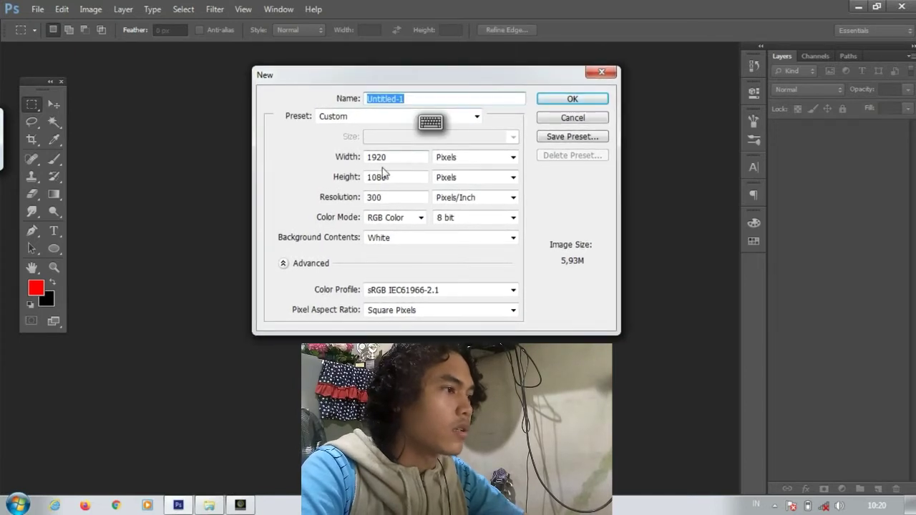
left_click(351, 116)
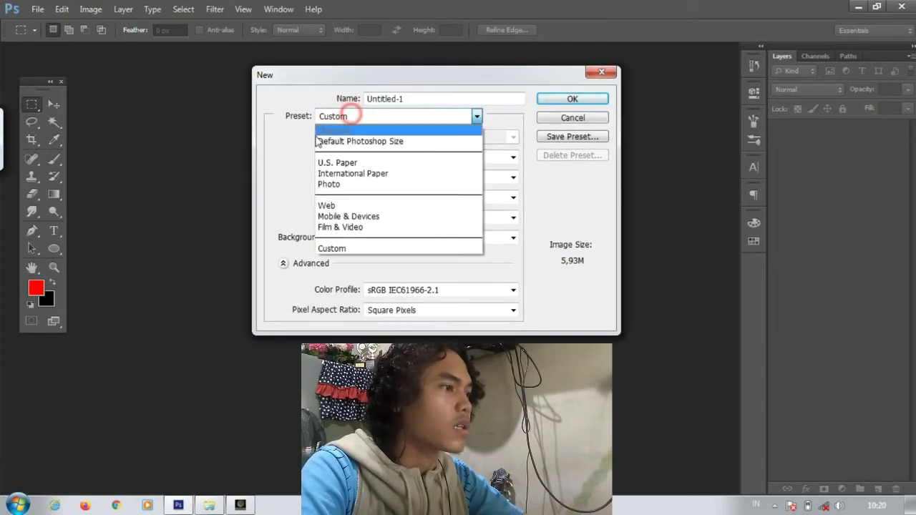
left_click(335, 175)
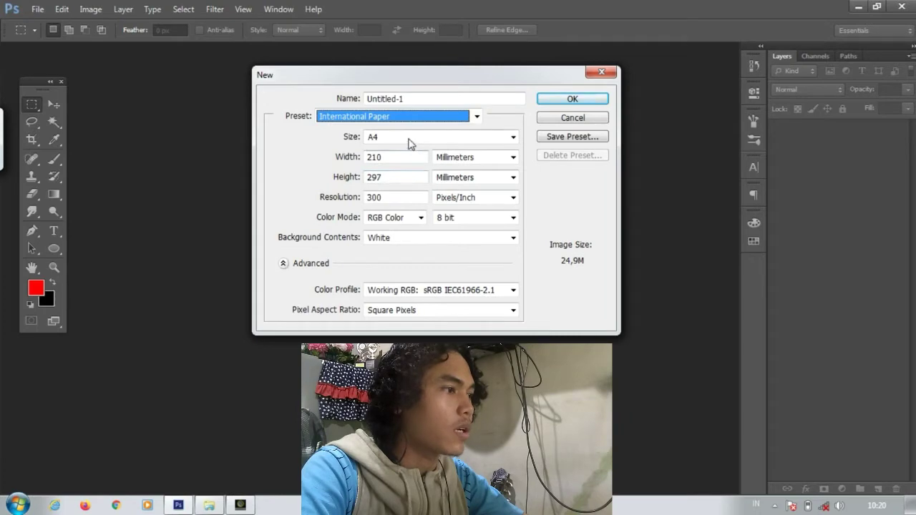
left_click(381, 118)
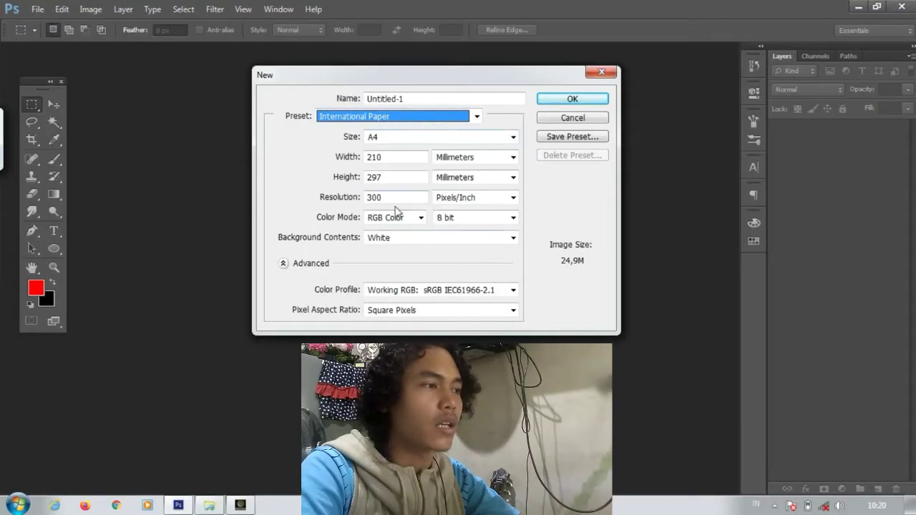
Create the document in RGB Color at 300 pixels/inch and activate the Move tool.
left_click(408, 219)
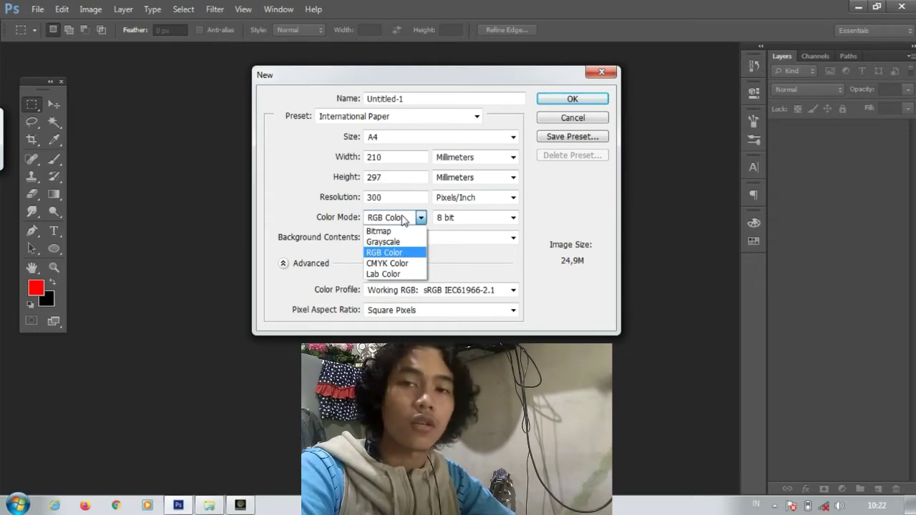
left_click(392, 195)
left_click(385, 198)
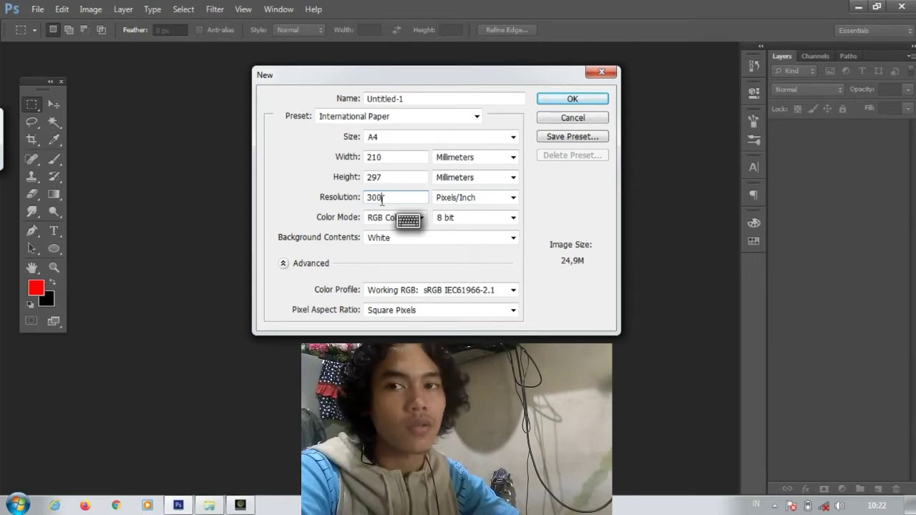
left_click(551, 102)
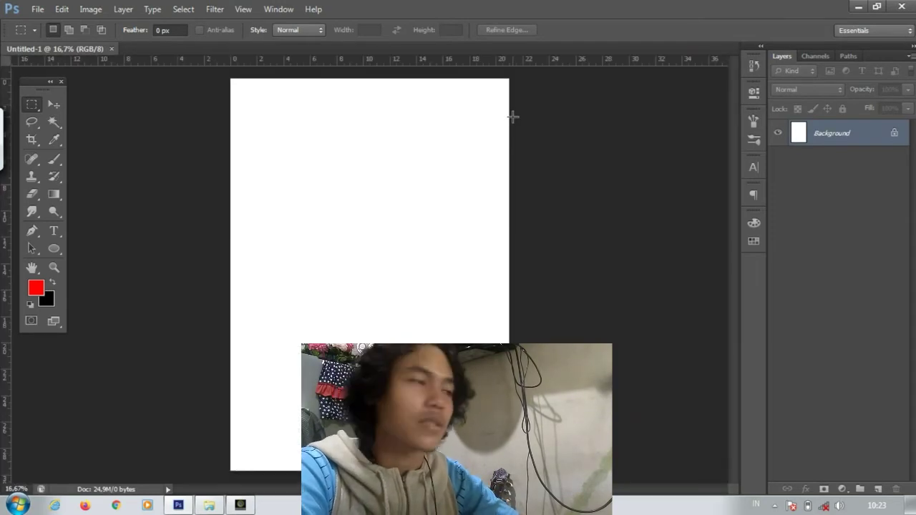
left_click(56, 104)
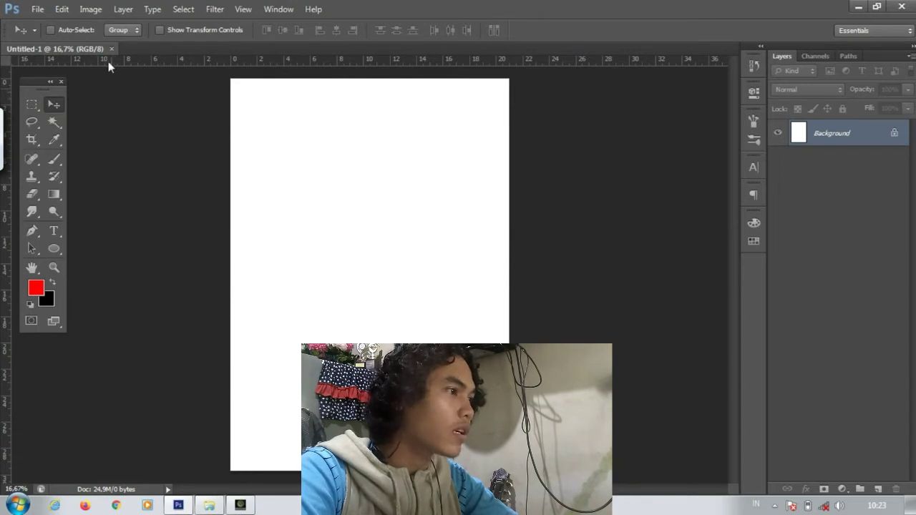
left_click(91, 9)
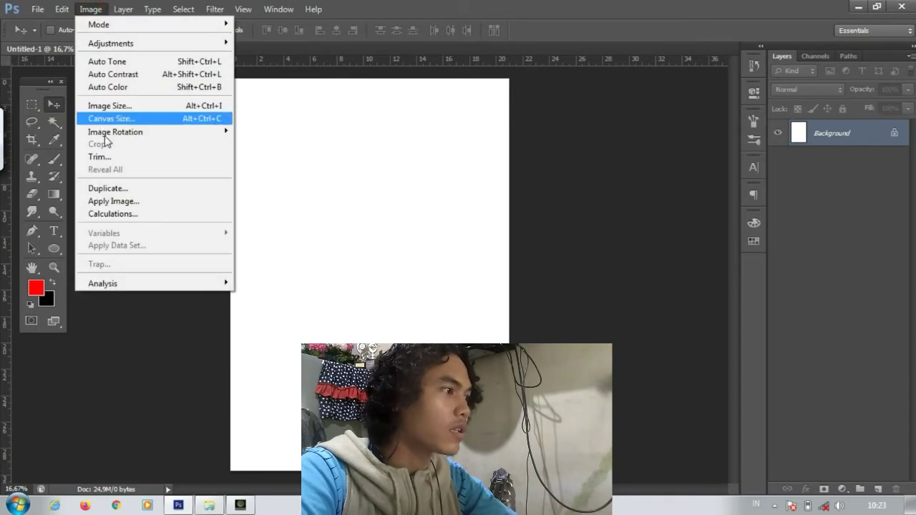
left_click(276, 147)
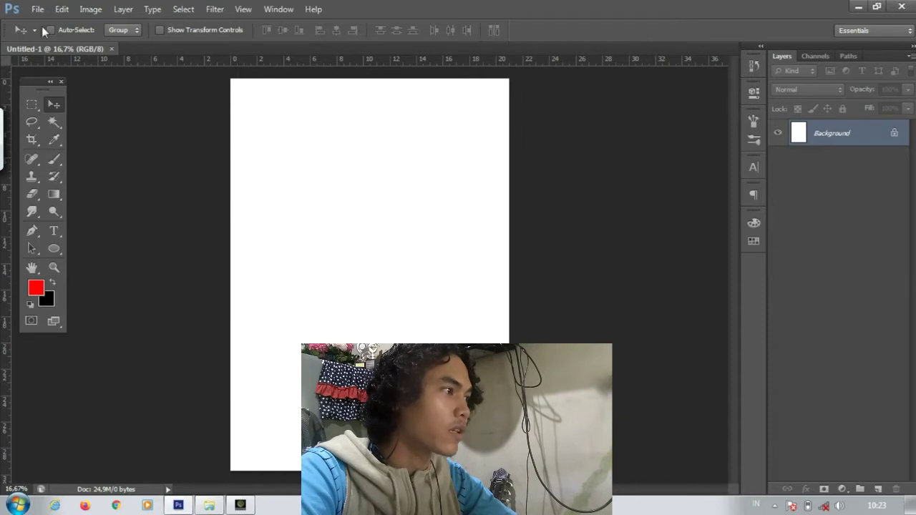
left_click(61, 10)
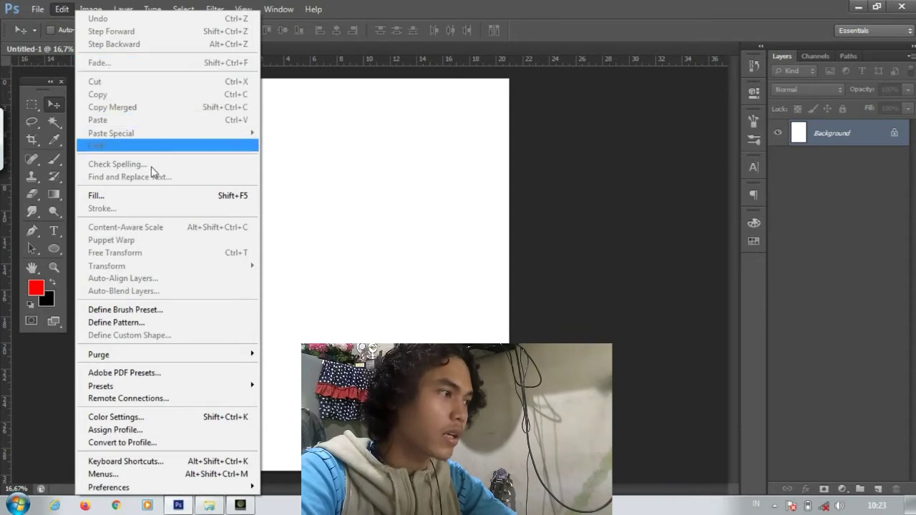
left_click(298, 210)
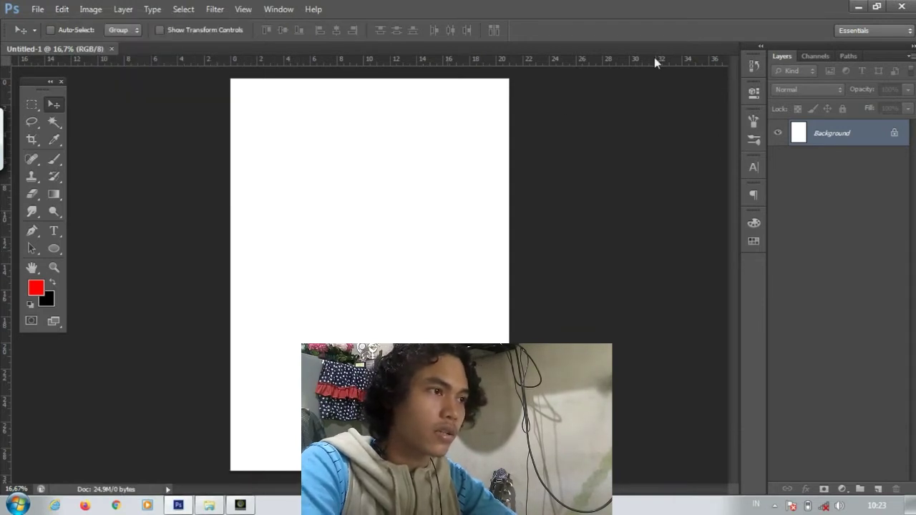
left_click(783, 59)
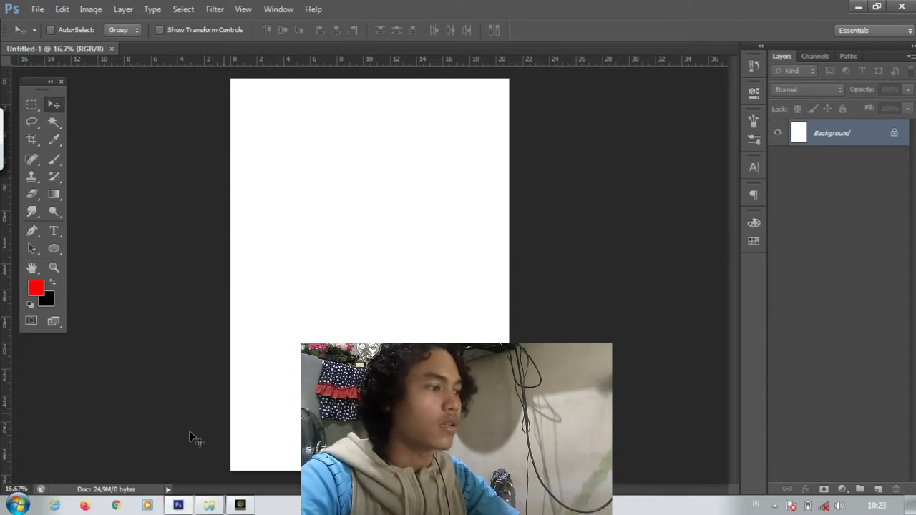
left_click(209, 505)
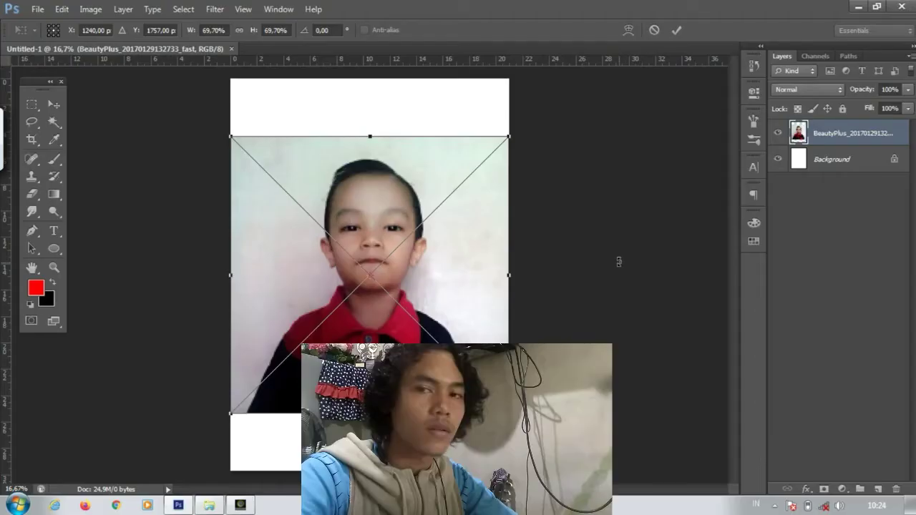
left_click(673, 31)
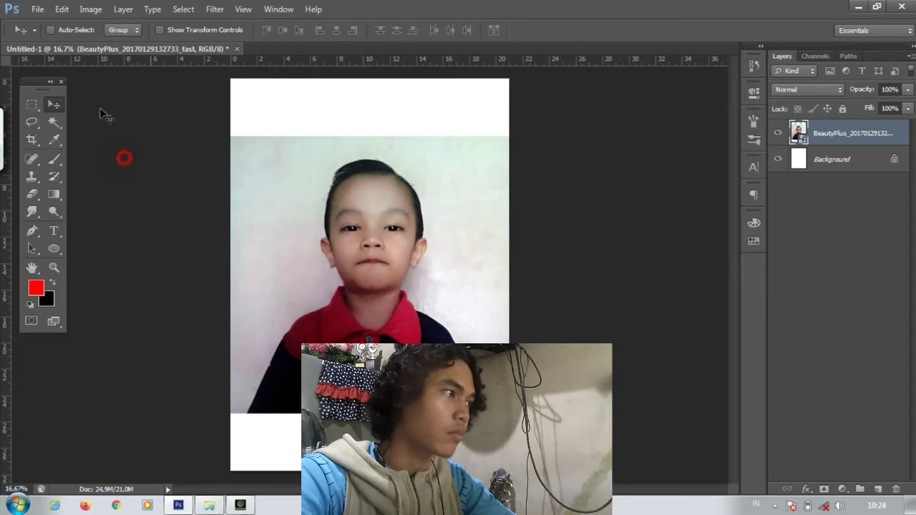
left_click(38, 10)
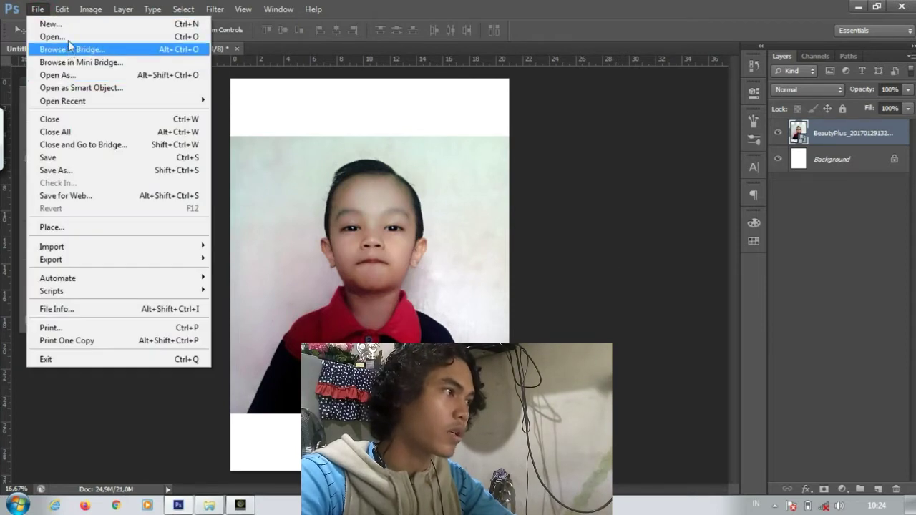
left_click(525, 265)
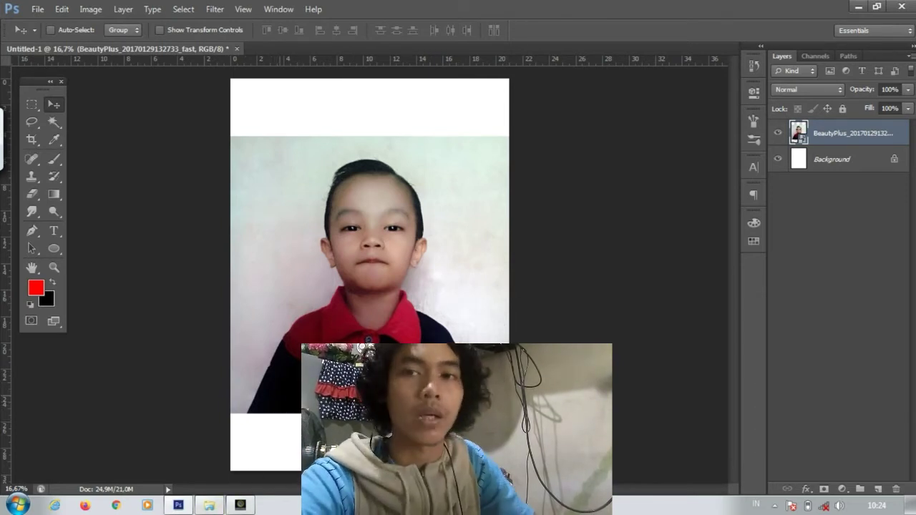
Rasterize the placed photo layer.
right_click(819, 131)
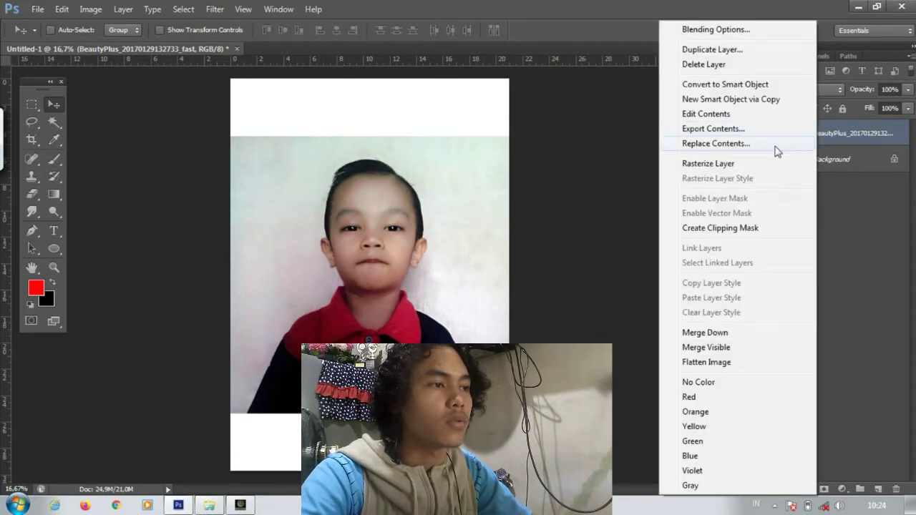
left_click(739, 164)
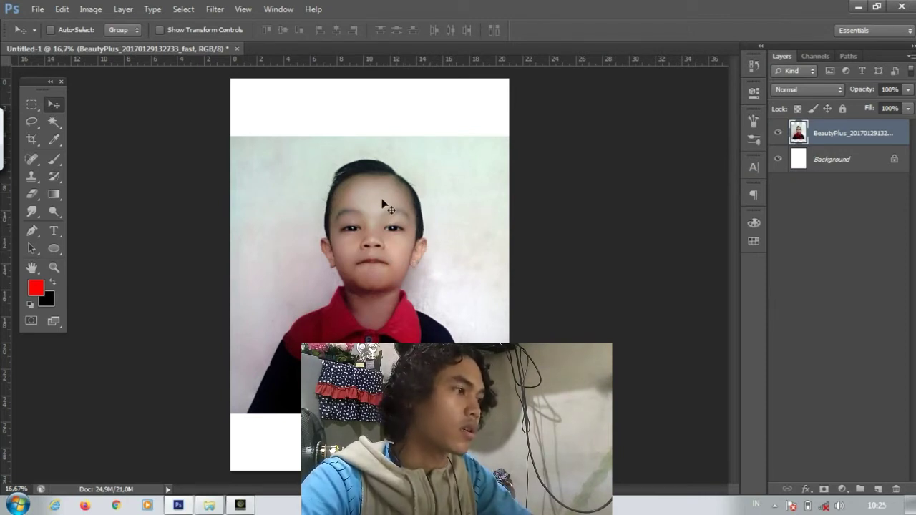
Start Free Transform on the photo layer and commit it at 100% width and height.
left_click(62, 8)
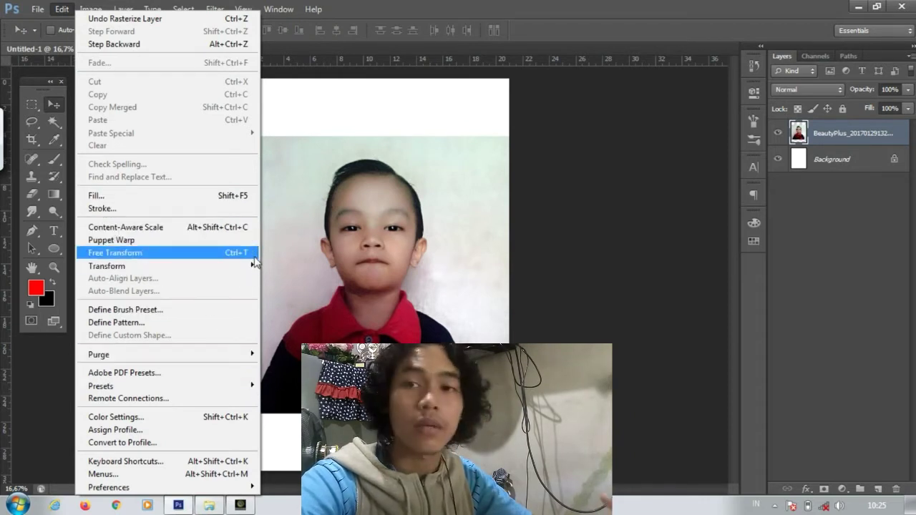
left_click(215, 253)
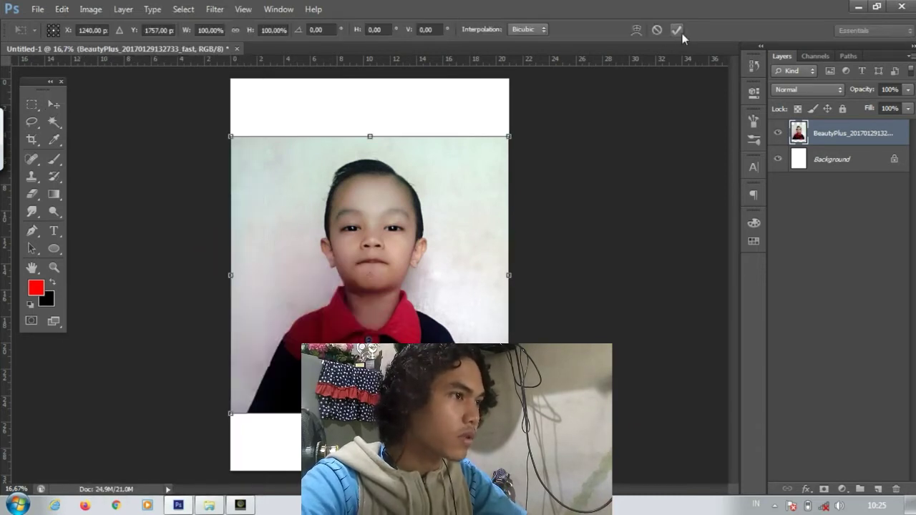
left_click(677, 30)
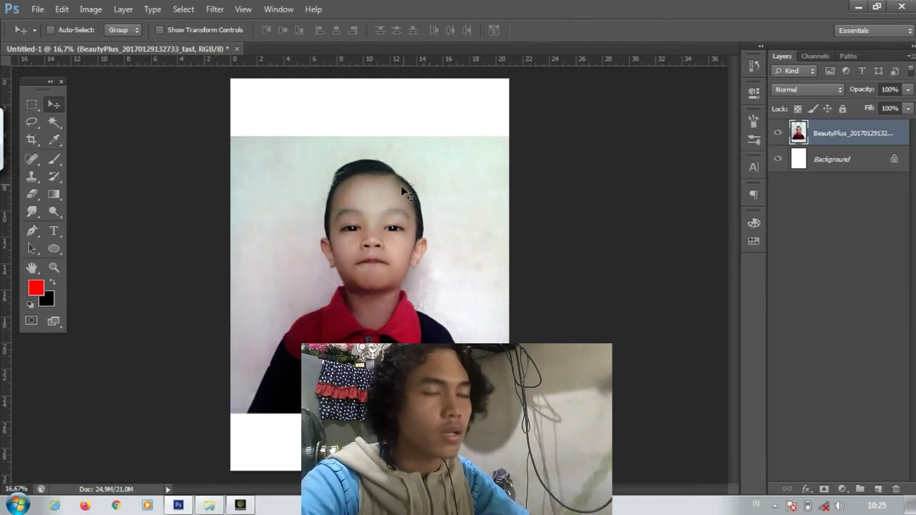
left_click(94, 9)
mouse_move(63, 9)
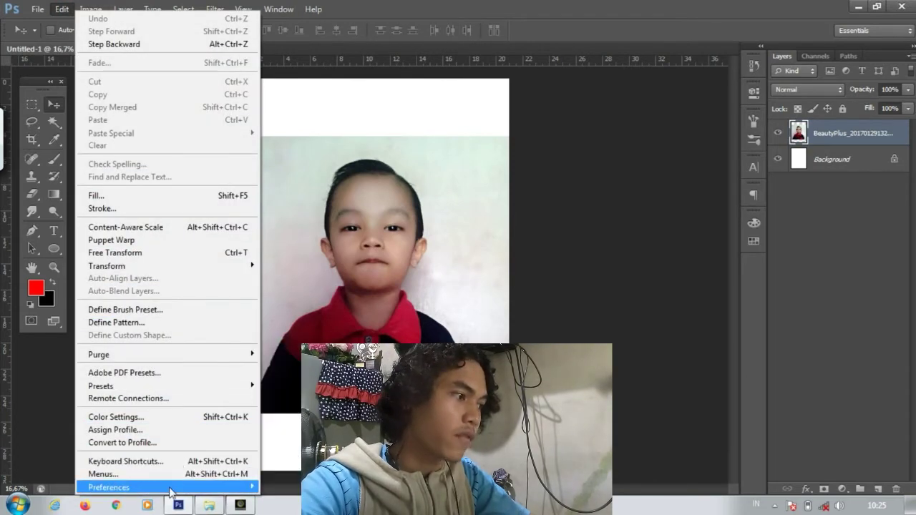
mouse_move(173, 492)
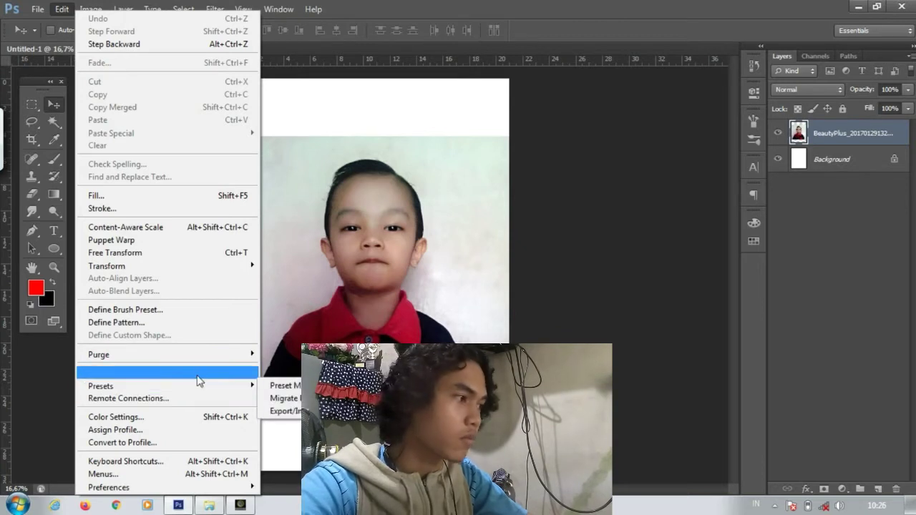
mouse_move(202, 357)
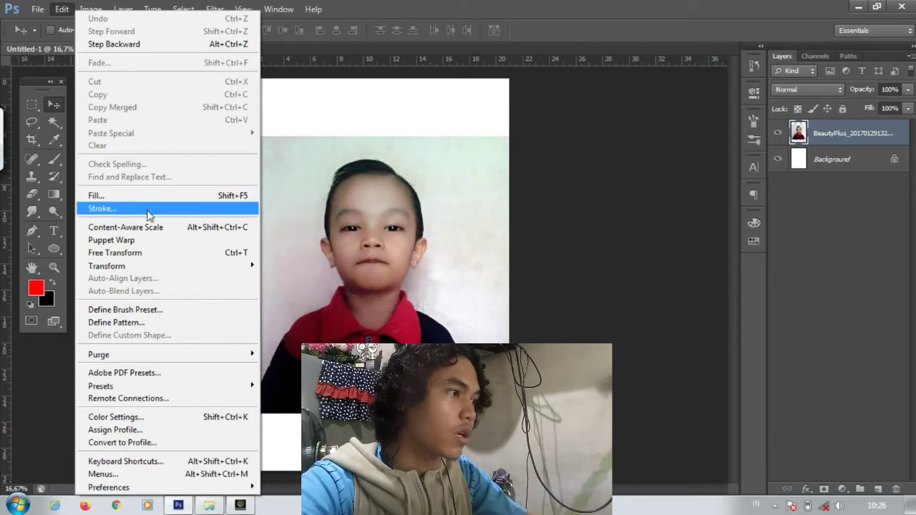
left_click(396, 113)
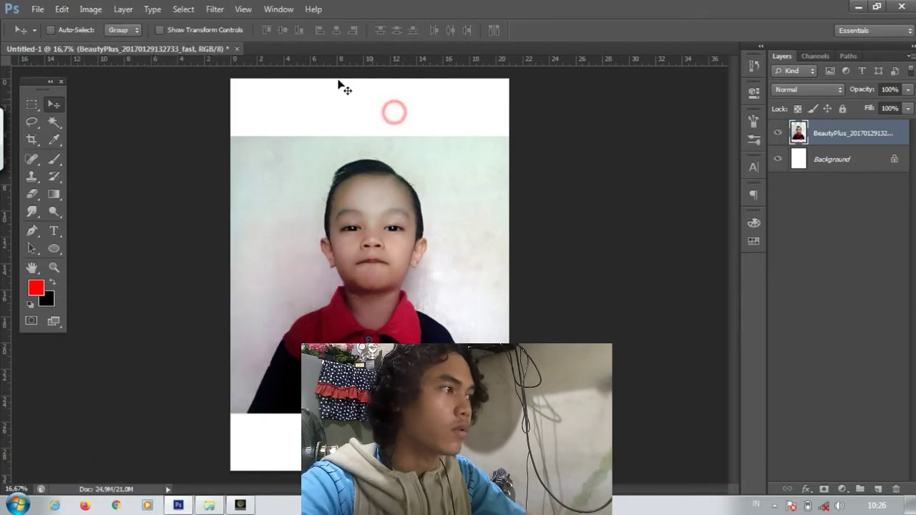
Convert the document to Grayscale without flattening, discarding the color information, and undo the conversion.
left_click(90, 9)
mouse_move(99, 27)
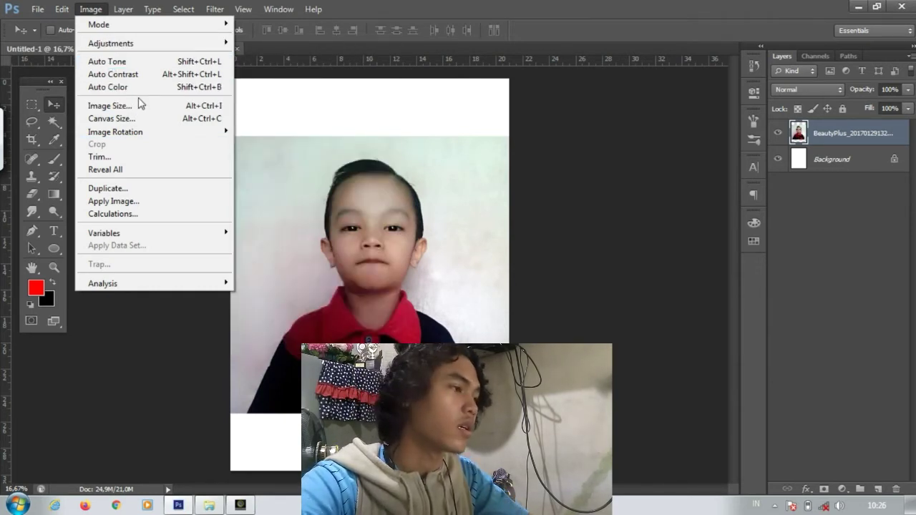
left_click(193, 26)
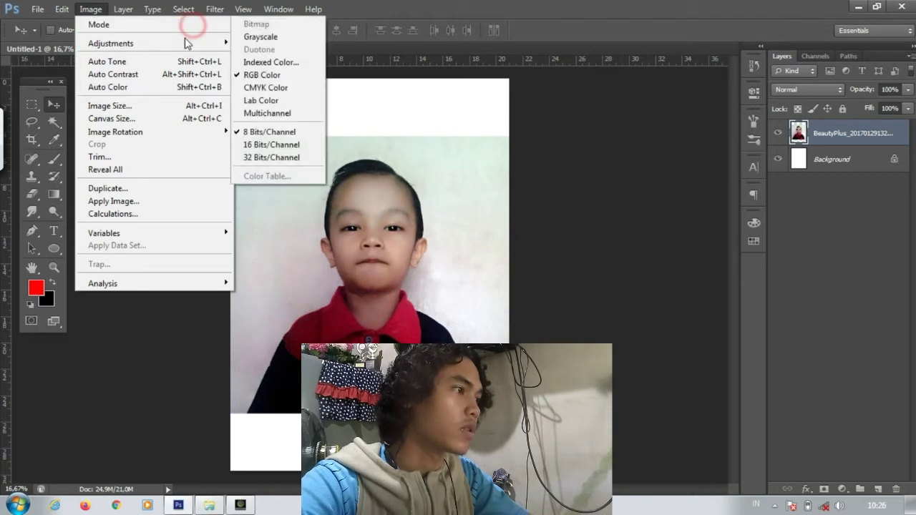
left_click(193, 27)
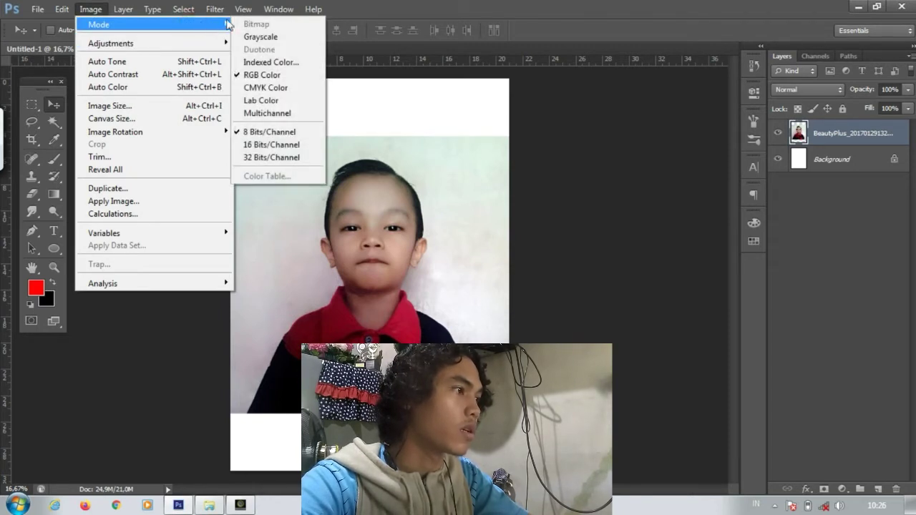
left_click(261, 37)
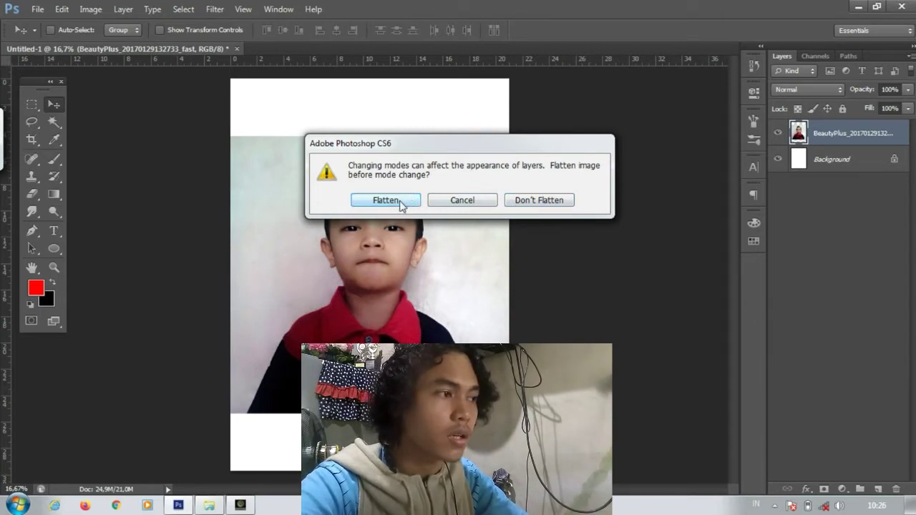
left_click(532, 201)
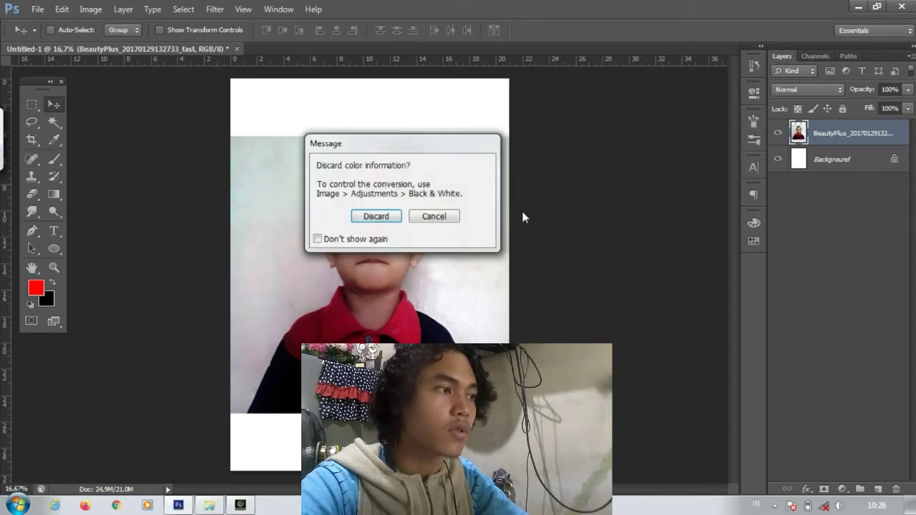
left_click(384, 218)
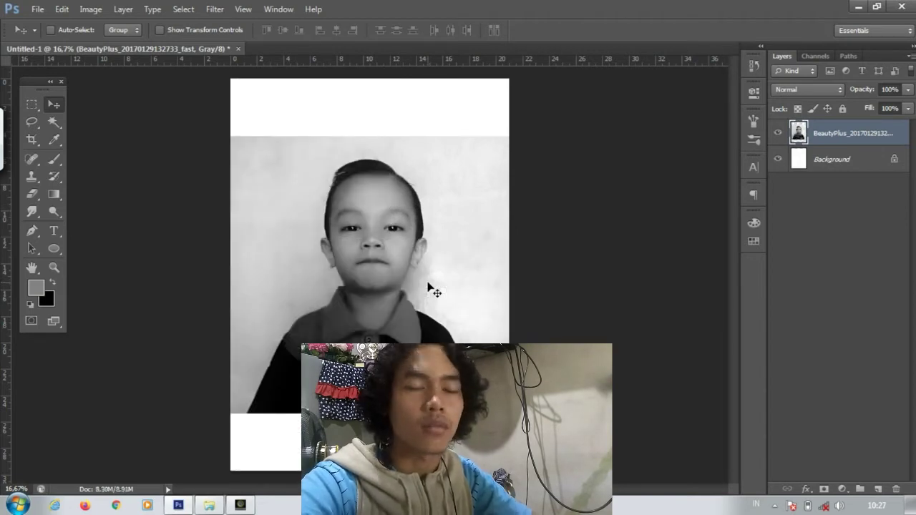
key("ctrl+z")
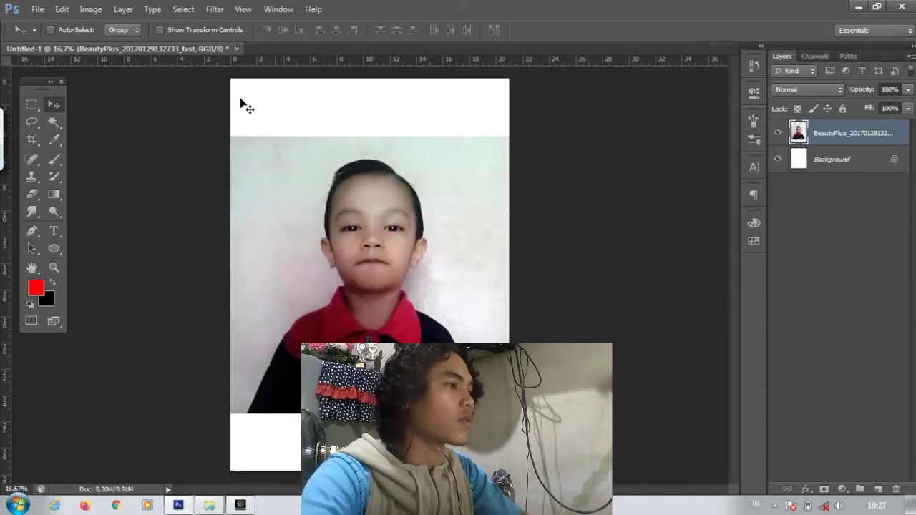
Try darkening the shadows of the photo layer with a Levels adjustment on the RGB channel, and cancel it.
left_click(93, 10)
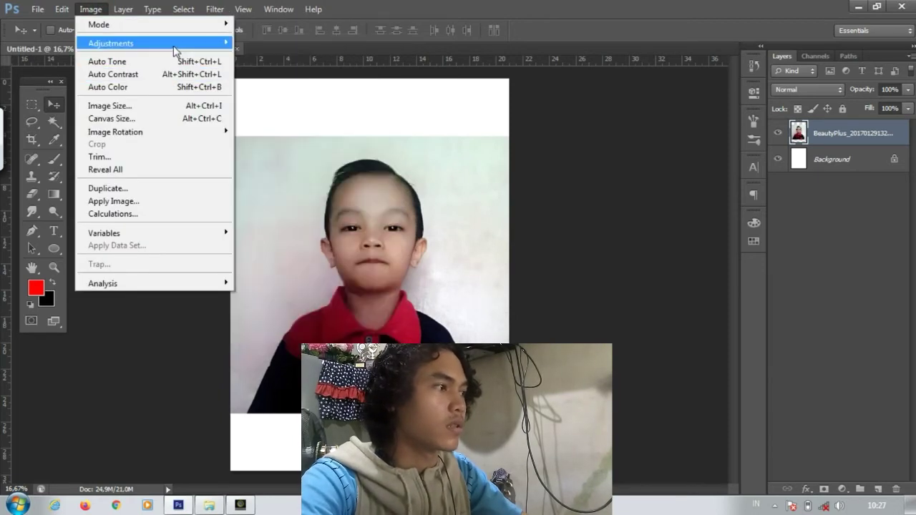
mouse_move(173, 46)
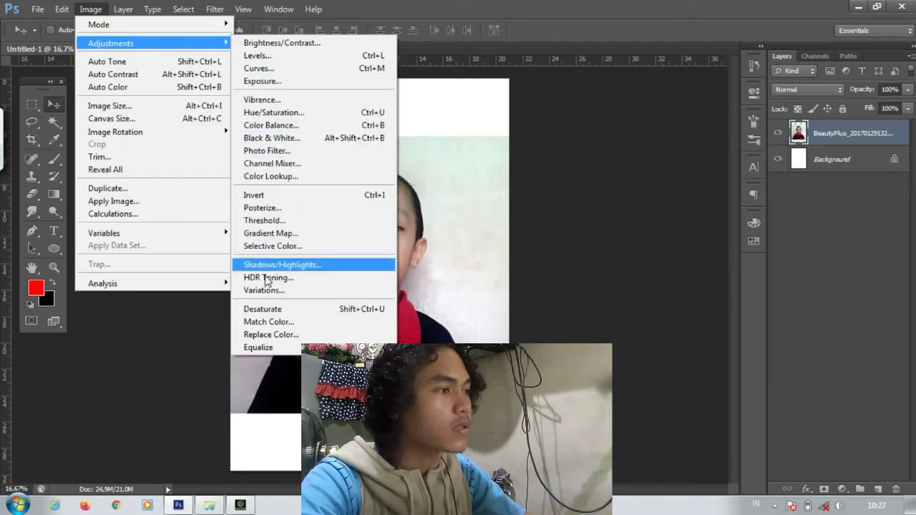
left_click(266, 68)
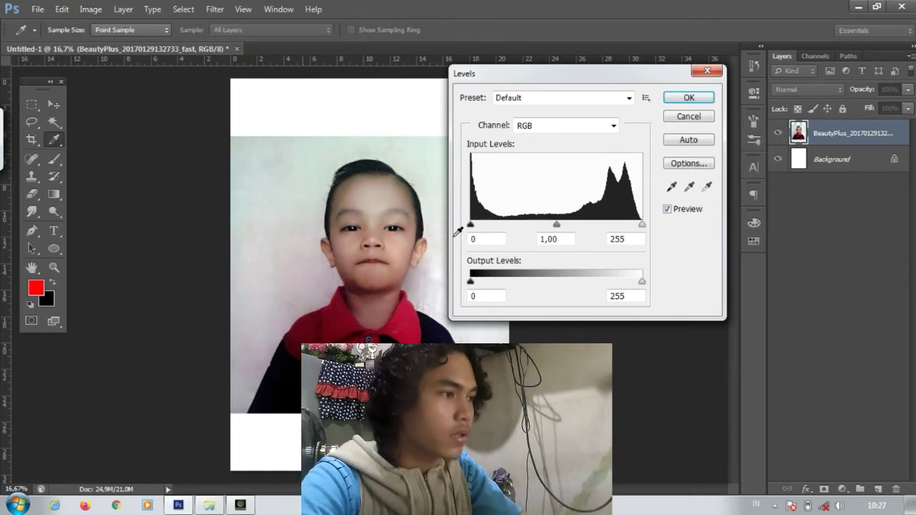
mouse_move(471, 224)
left_mouse_down()
mouse_move(518, 231)
mouse_move(471, 229)
left_mouse_up()
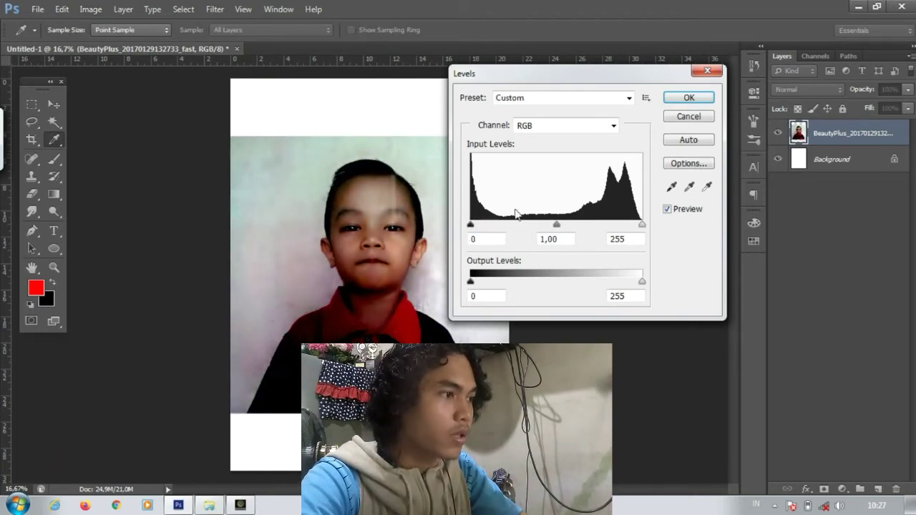
left_click(683, 119)
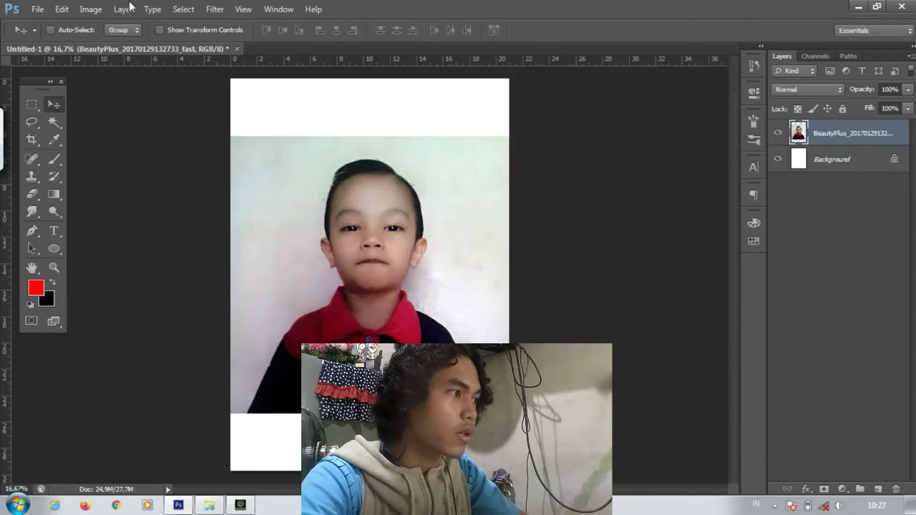
Examine the document's Canvas Size settings and cancel the dialog.
left_click(92, 9)
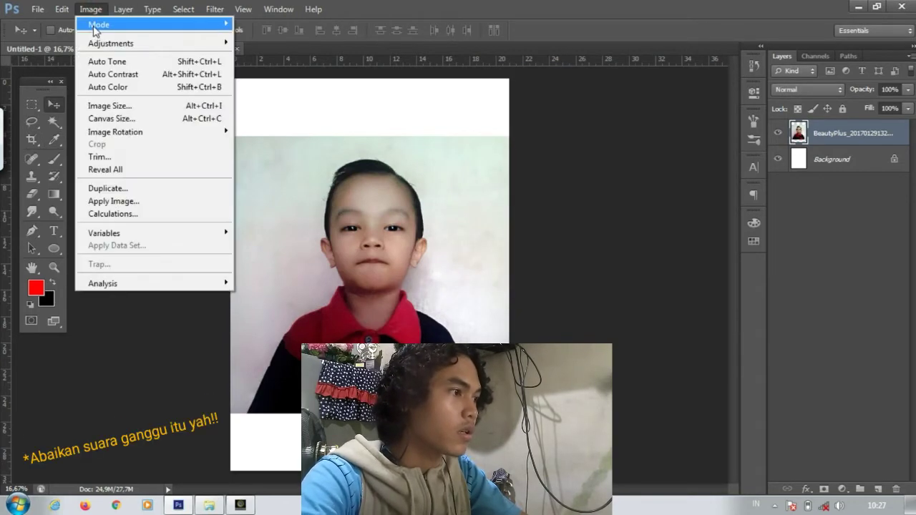
mouse_move(112, 47)
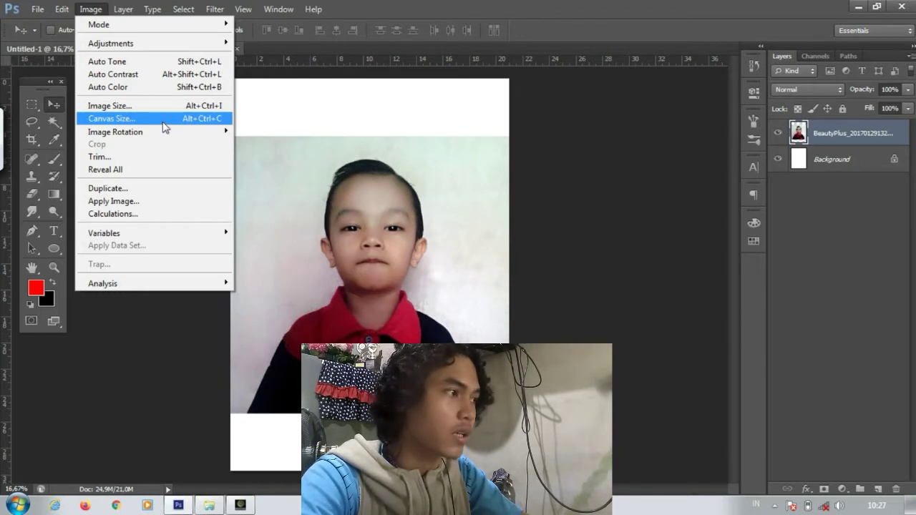
mouse_move(176, 135)
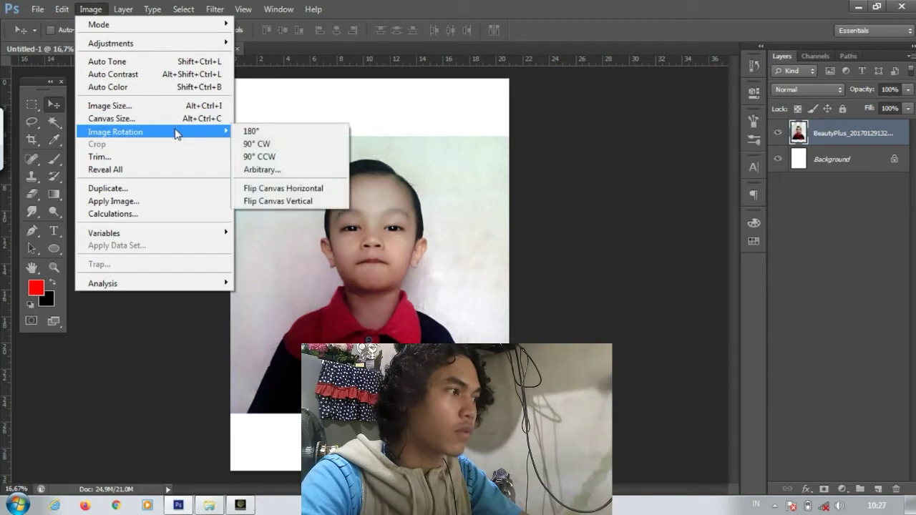
left_click(171, 118)
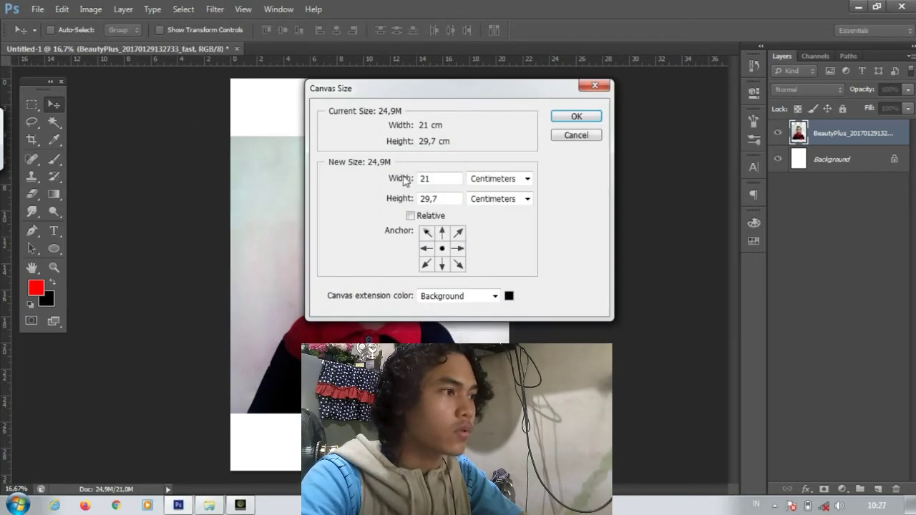
key("ctrl+a")
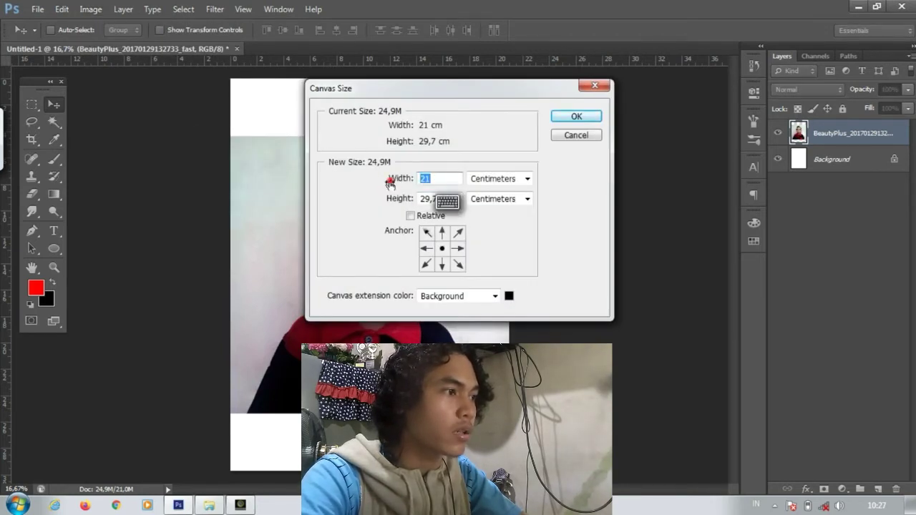
left_click(573, 136)
left_click(96, 9)
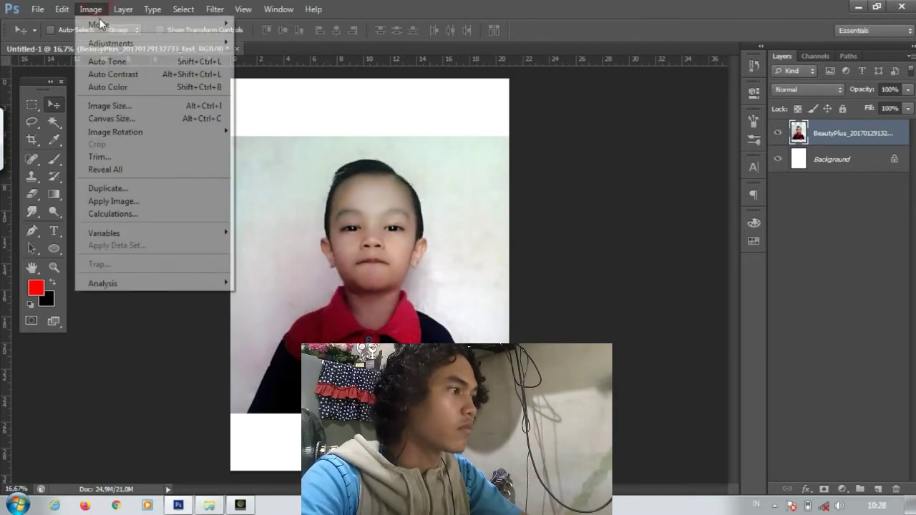
mouse_move(221, 134)
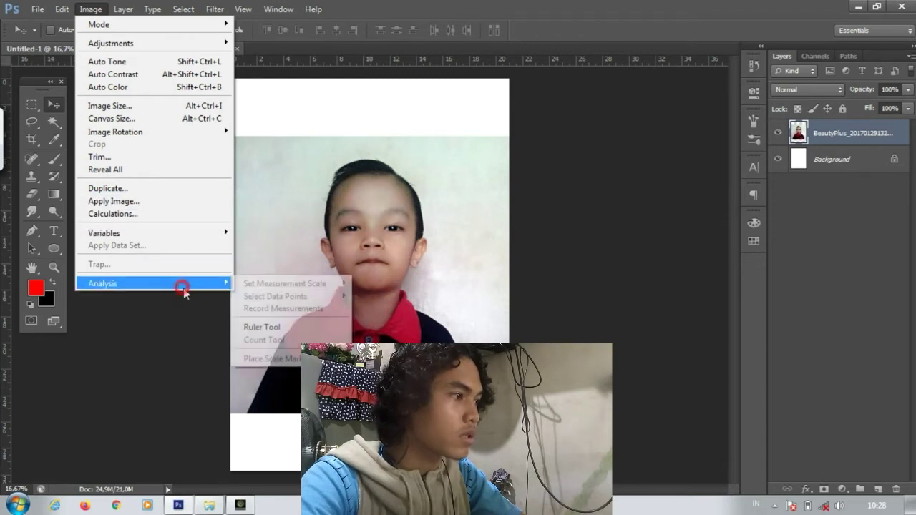
left_click(270, 212)
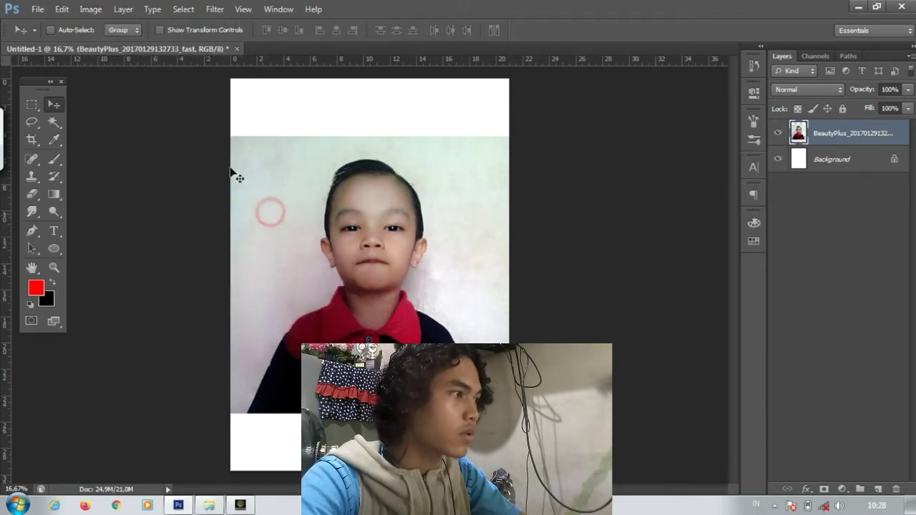
left_click(119, 11)
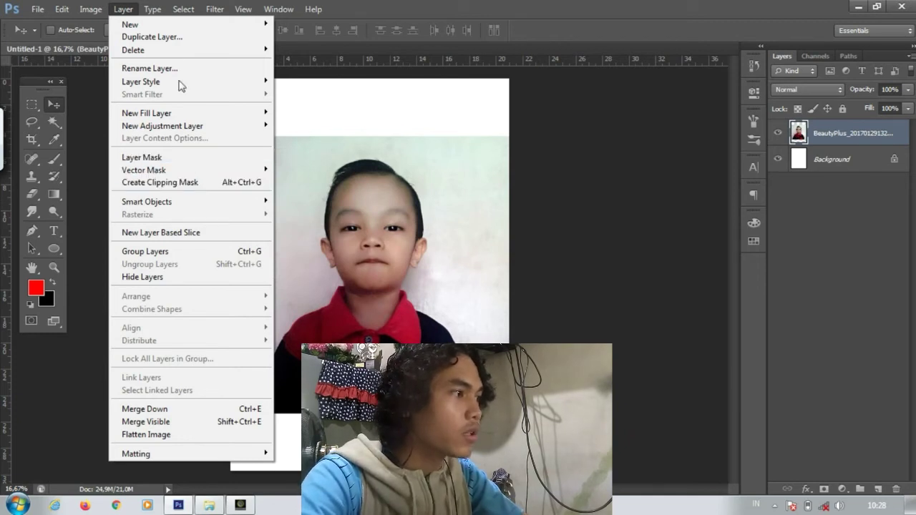
left_click(216, 26)
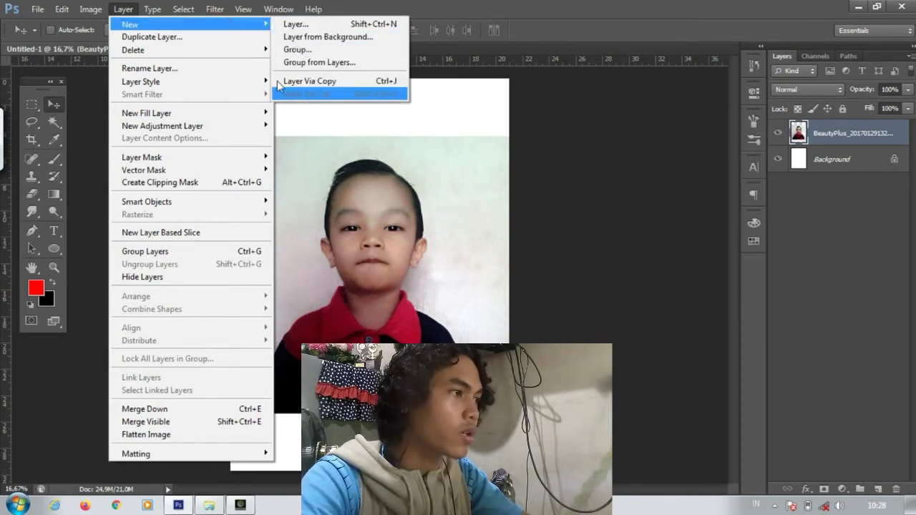
mouse_move(199, 53)
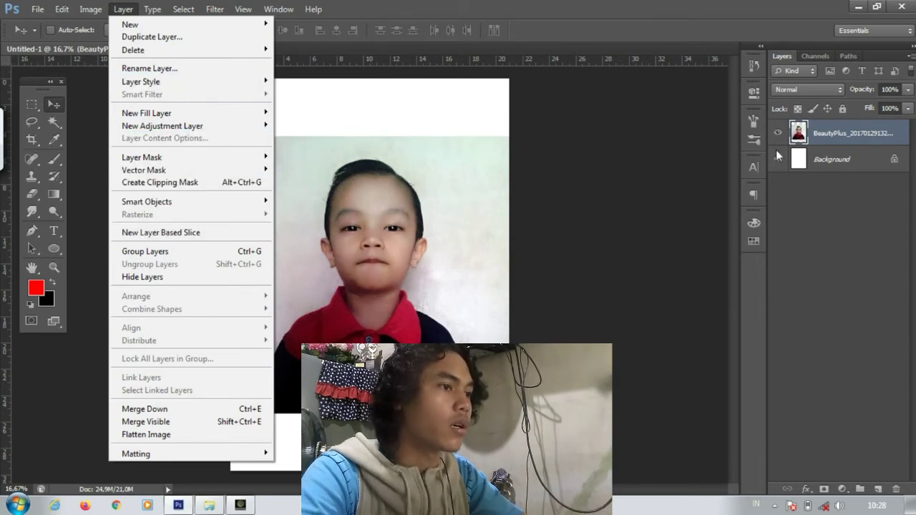
Make the Background layer the active layer.
left_click(823, 172)
left_click(817, 169)
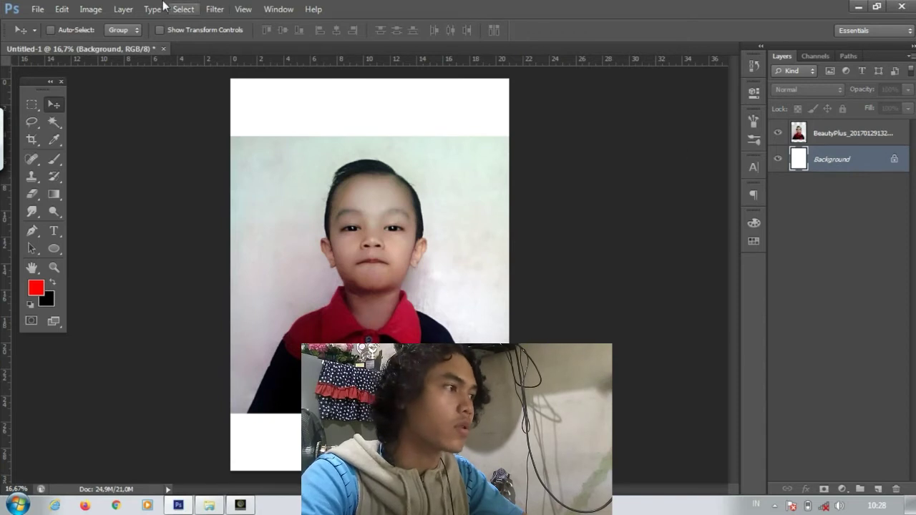
left_click(132, 9)
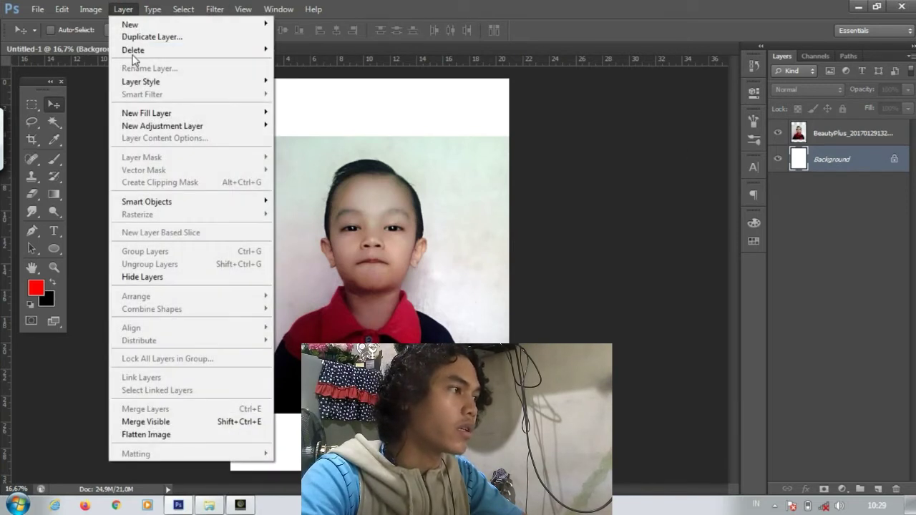
mouse_move(142, 52)
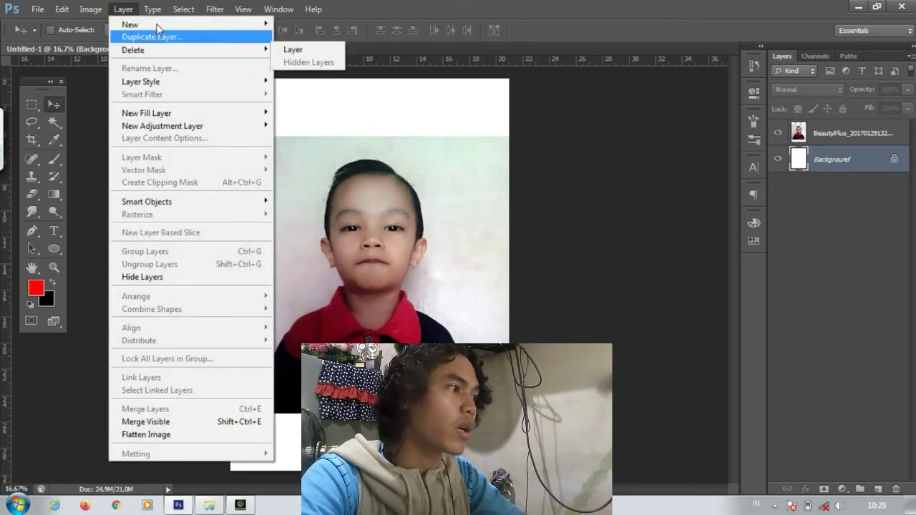
mouse_move(176, 27)
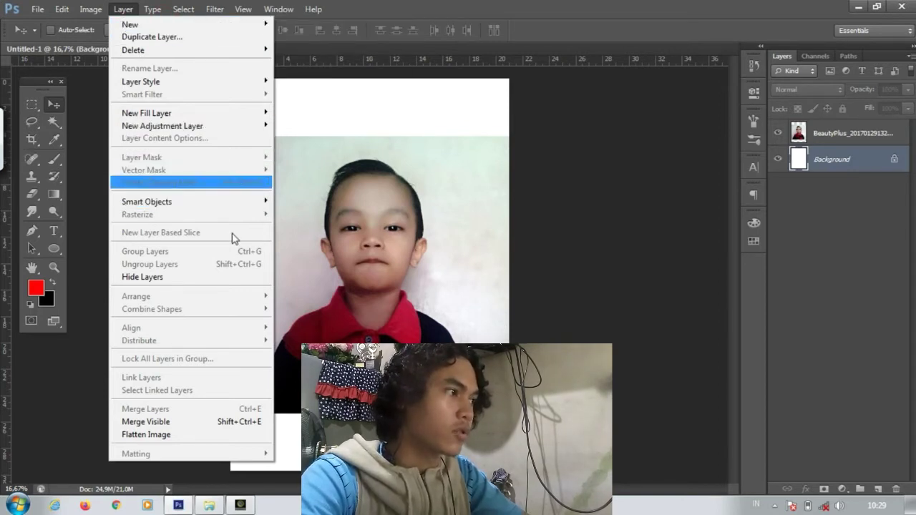
mouse_move(152, 10)
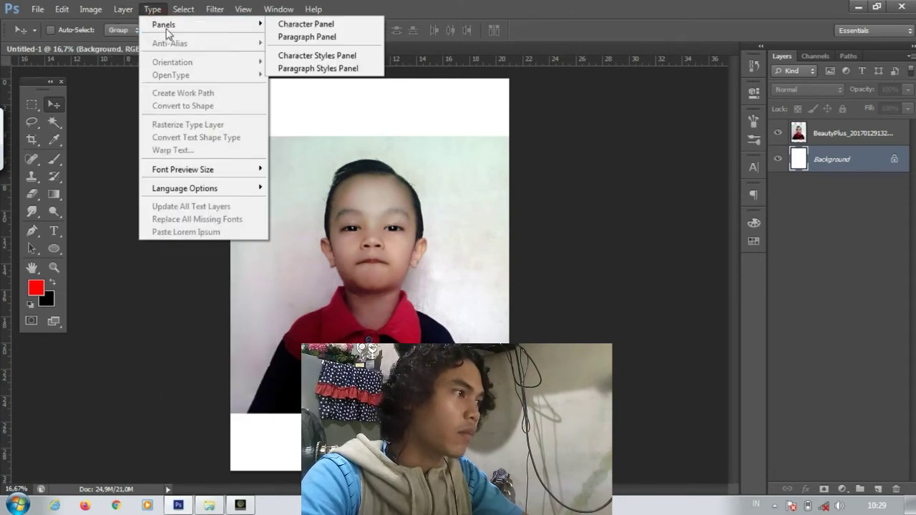
left_click(191, 29)
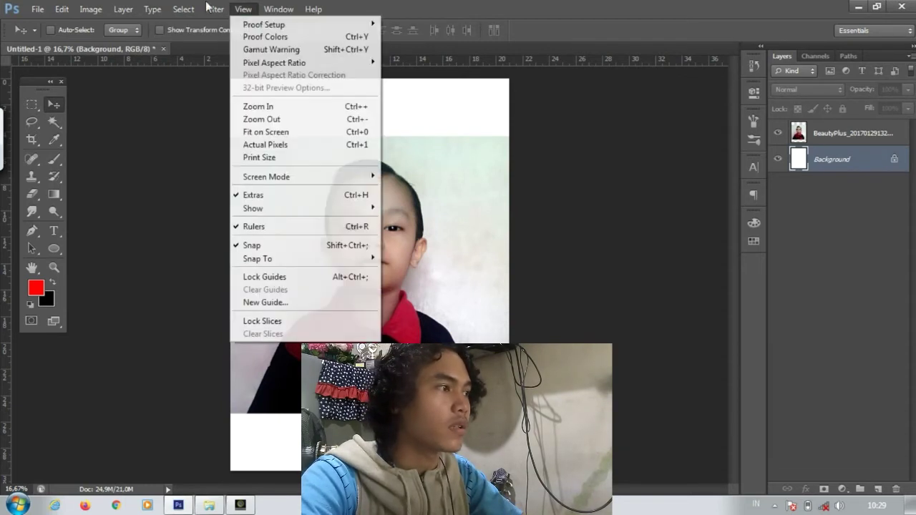
mouse_move(241, 28)
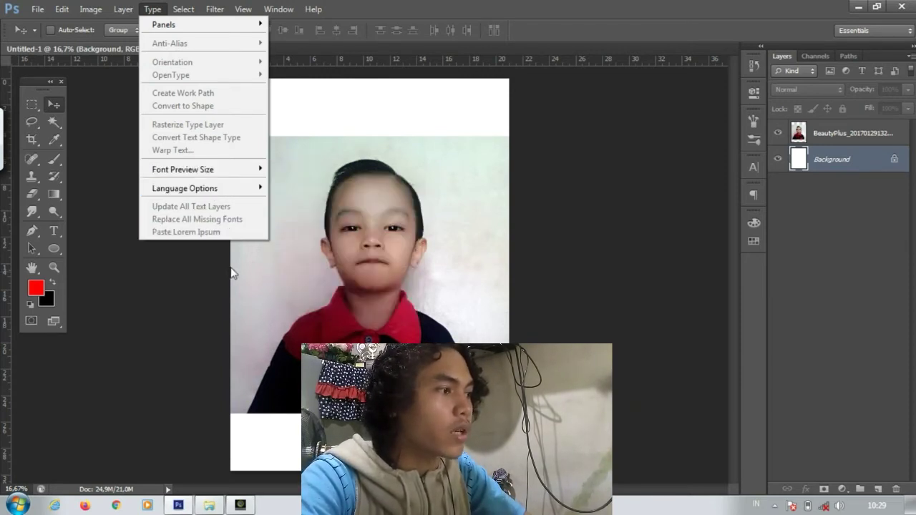
left_click(254, 258)
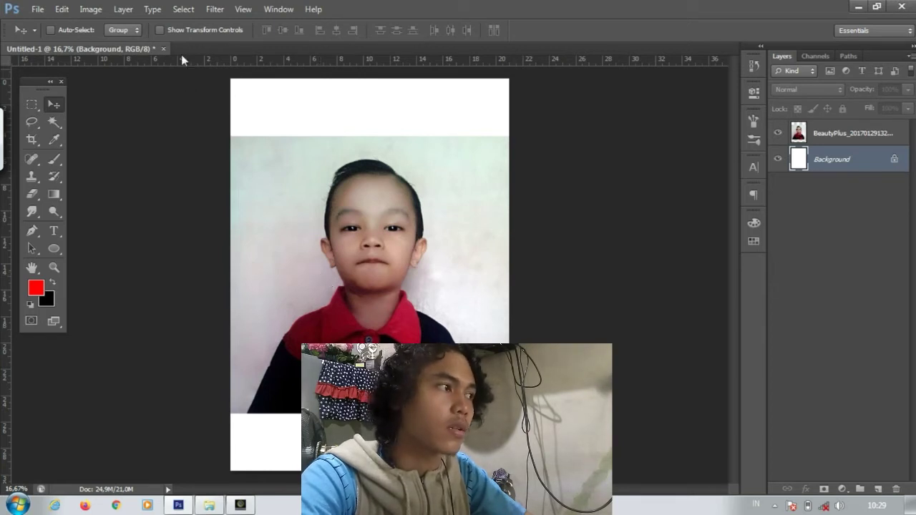
Make the portrait photo layer the active layer and select the entire canvas.
left_click(181, 10)
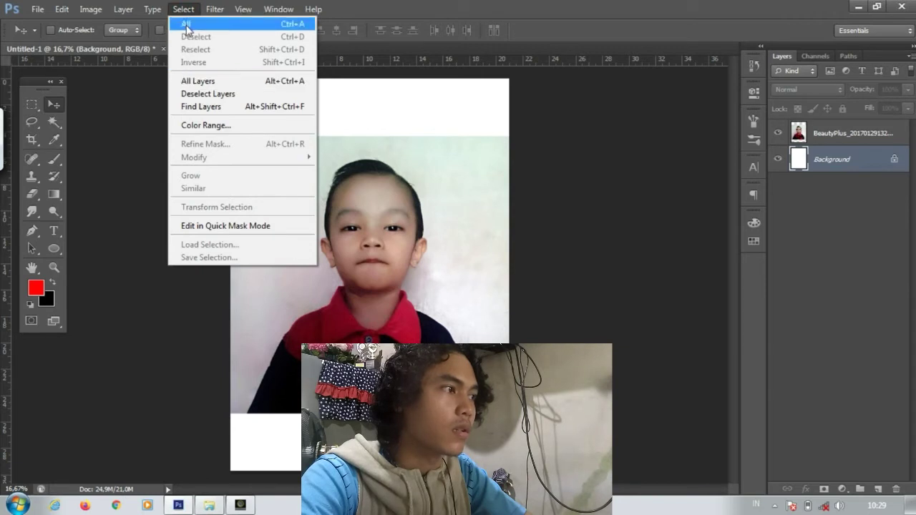
left_click(421, 133)
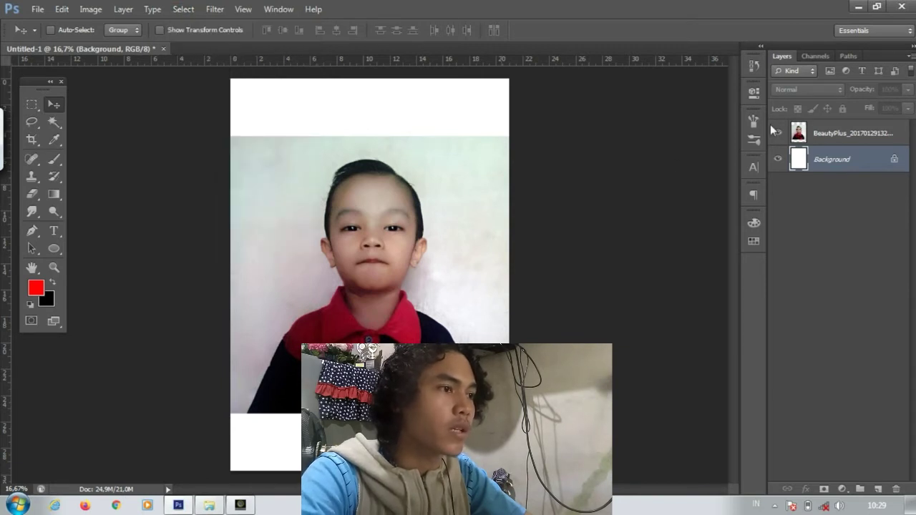
left_click(813, 142)
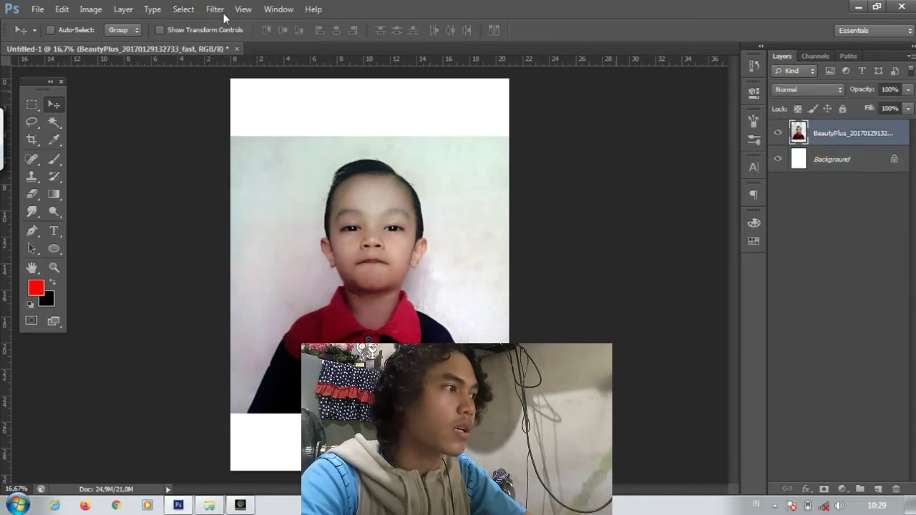
left_click(183, 9)
left_click(184, 26)
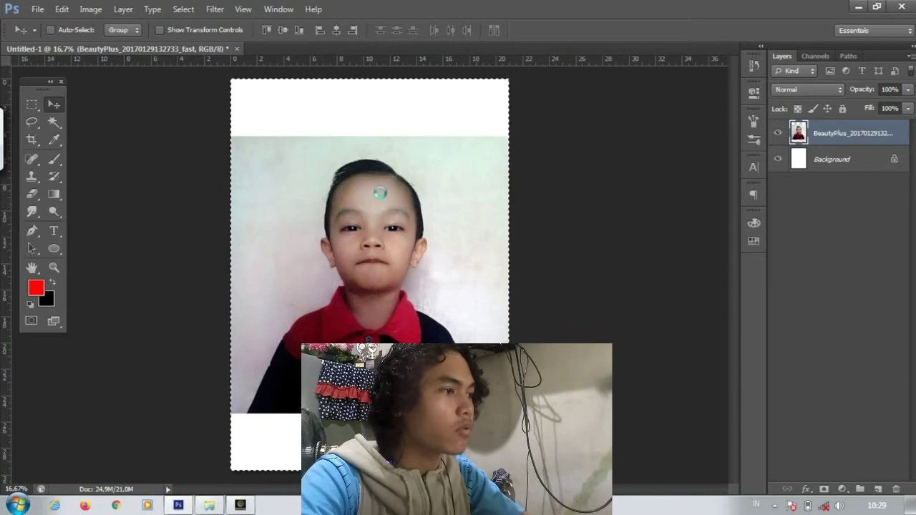
Try moving the selected photo about 6.20 cm to the right and 3.72 cm up, and undo the move.
left_click(332, 197)
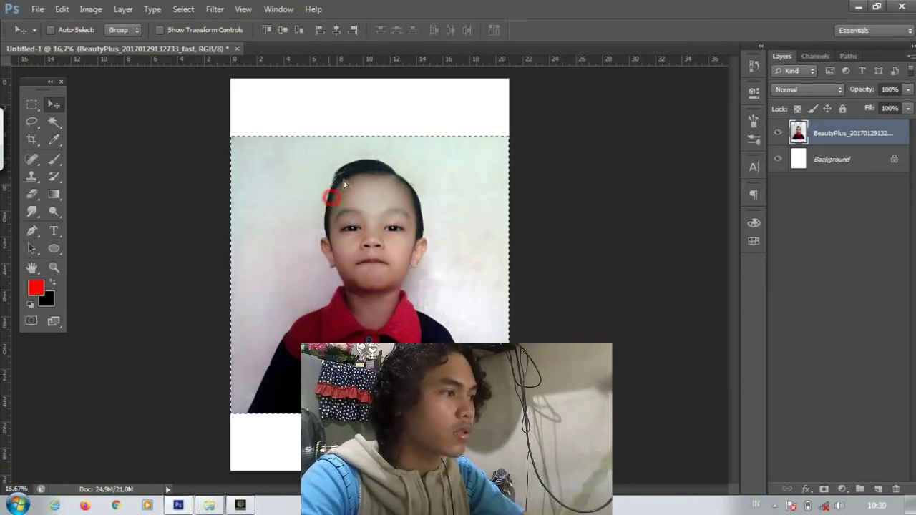
left_click_drag(407, 164, 488, 116)
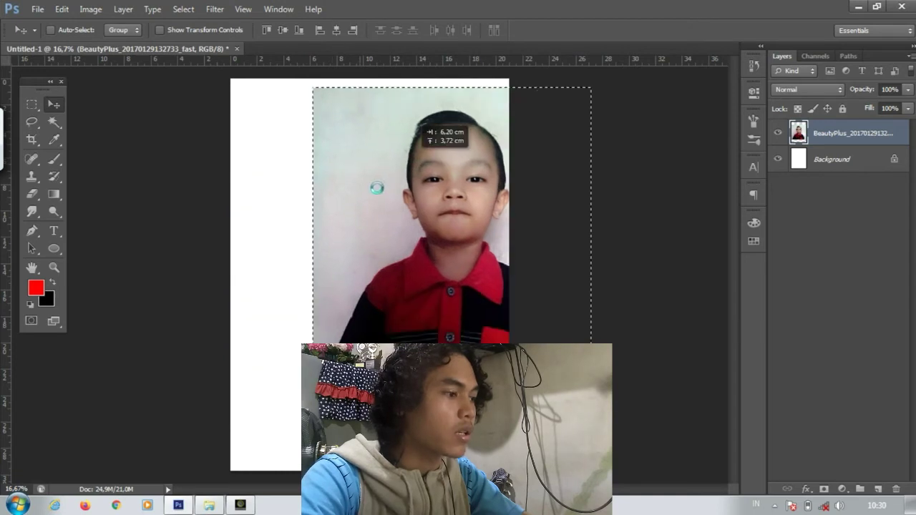
key("ctrl+z")
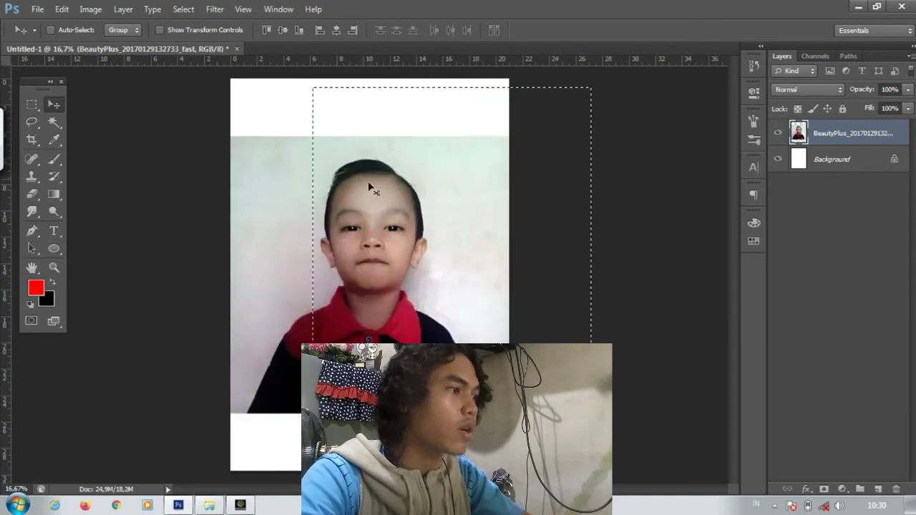
Examine the available selection, filter and view commands, including the noise filters and the ruler and guide options.
left_click(183, 9)
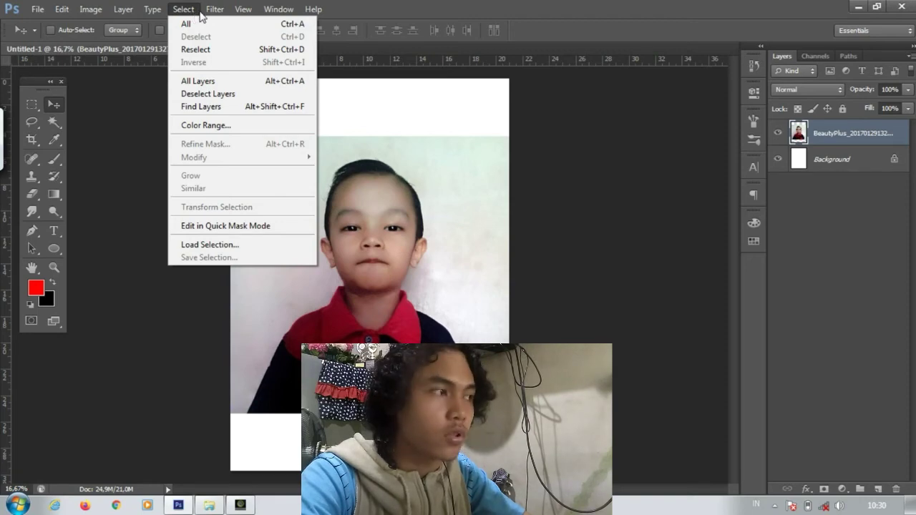
mouse_move(205, 11)
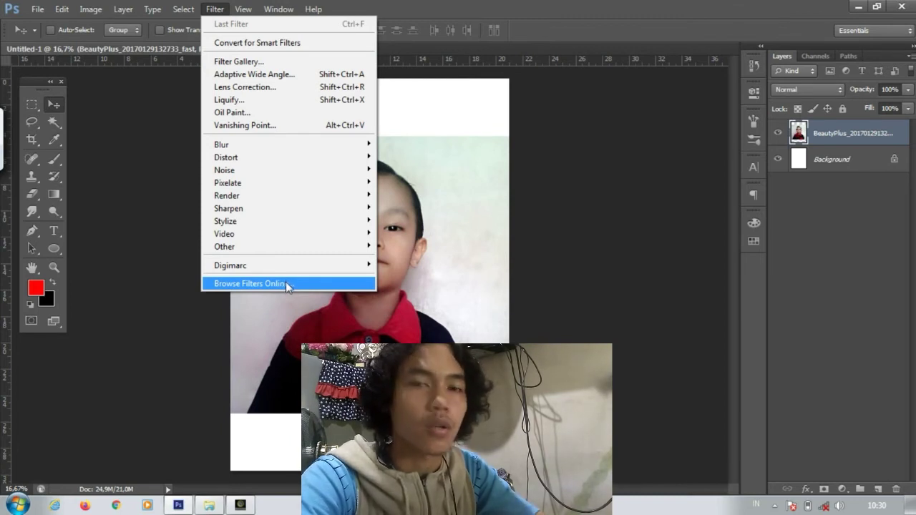
mouse_move(280, 267)
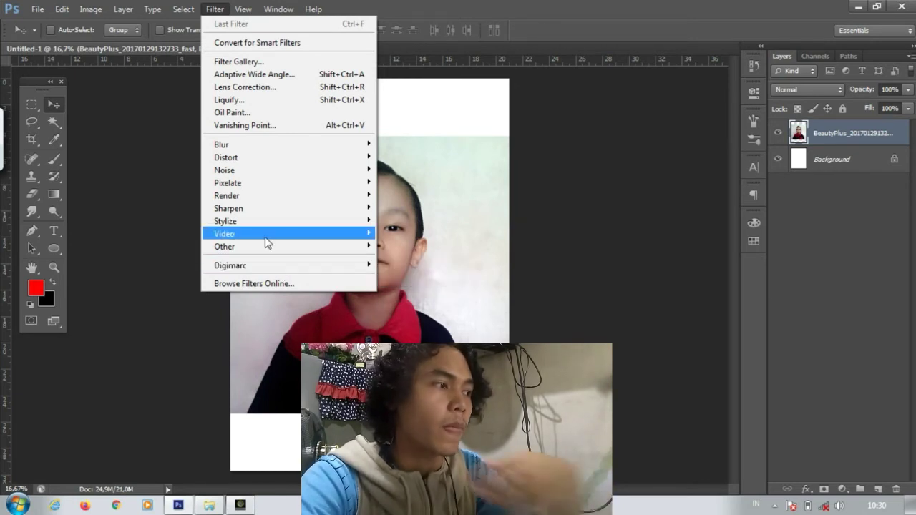
mouse_move(273, 251)
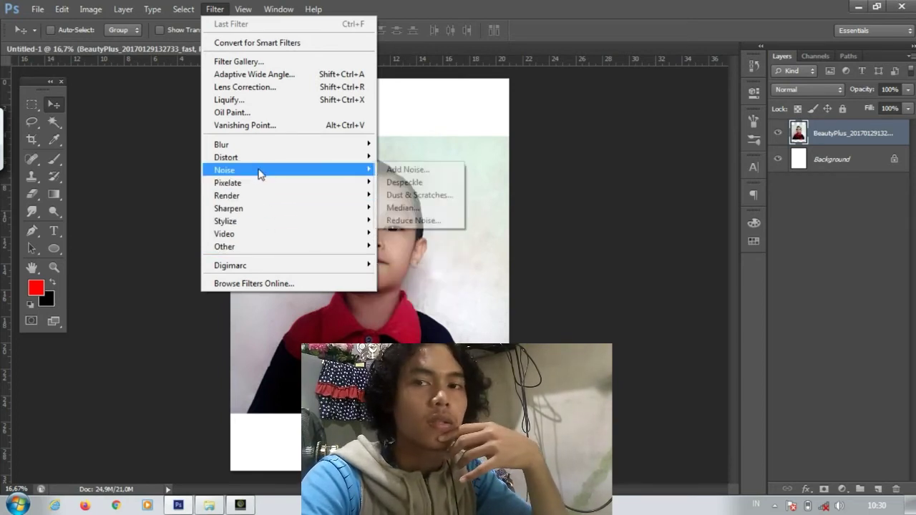
mouse_move(260, 171)
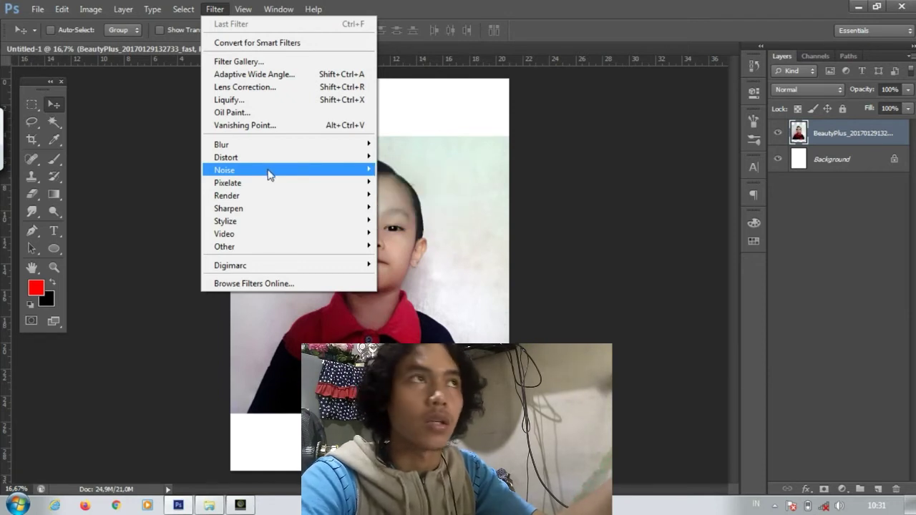
mouse_move(279, 158)
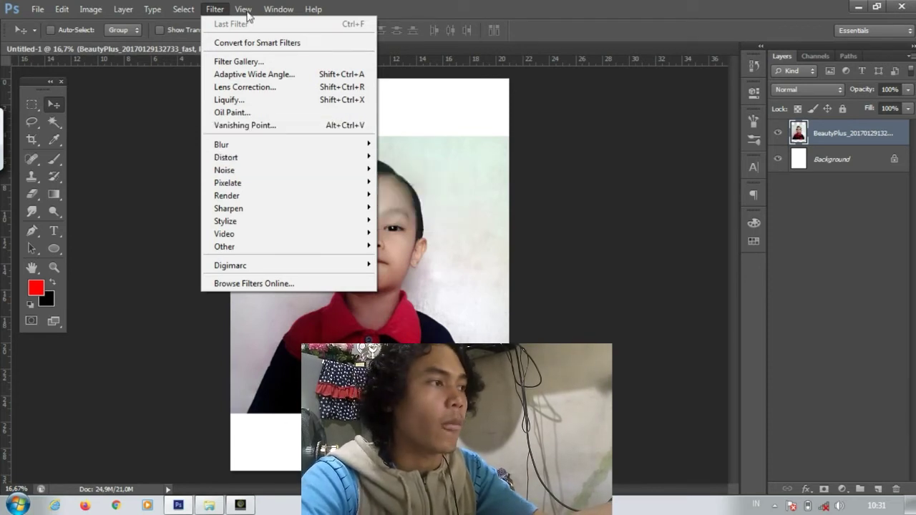
mouse_move(241, 10)
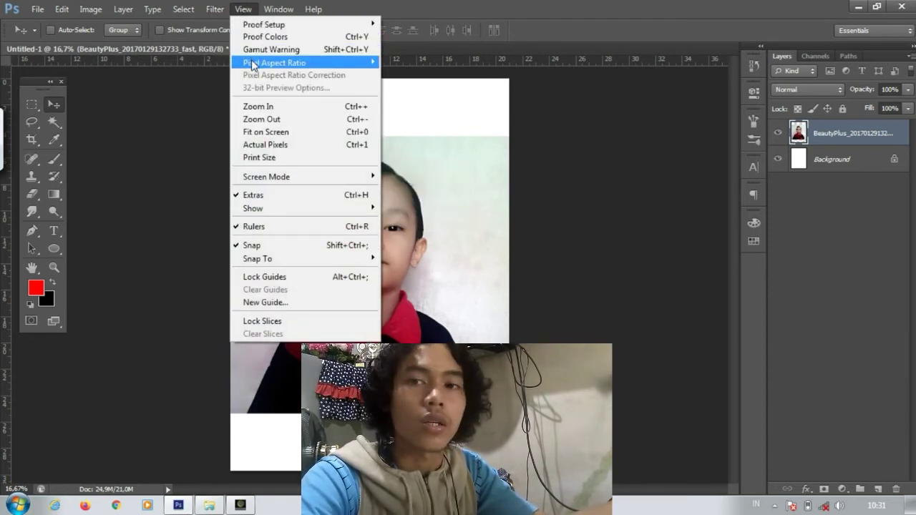
mouse_move(252, 66)
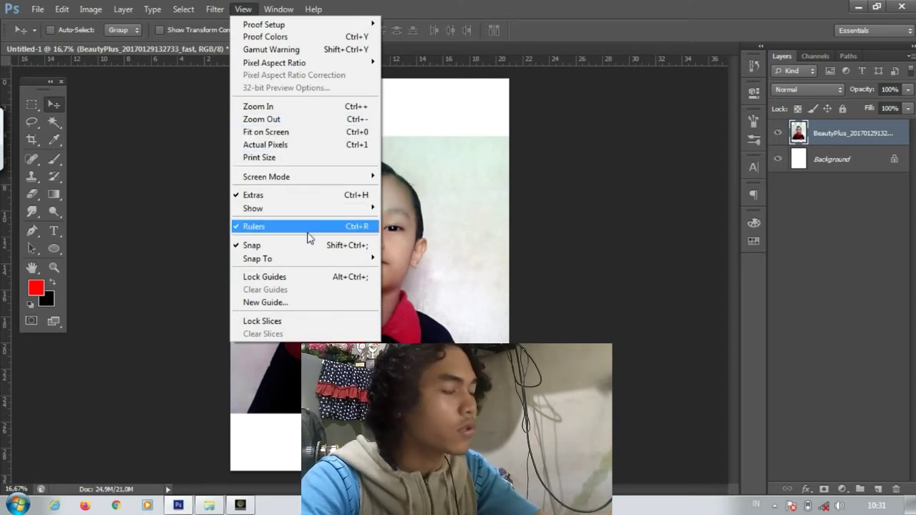
left_click(207, 138)
Try out a vertical guide at about 4 cm, and examine the New Guide orientation and position settings before cancelling the dialog.
left_click_drag(39, 231, 289, 233)
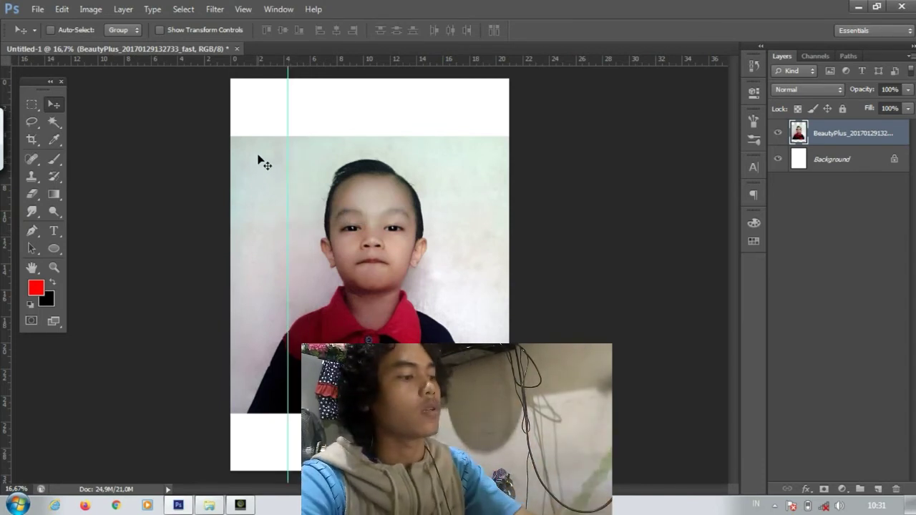
left_click(213, 8)
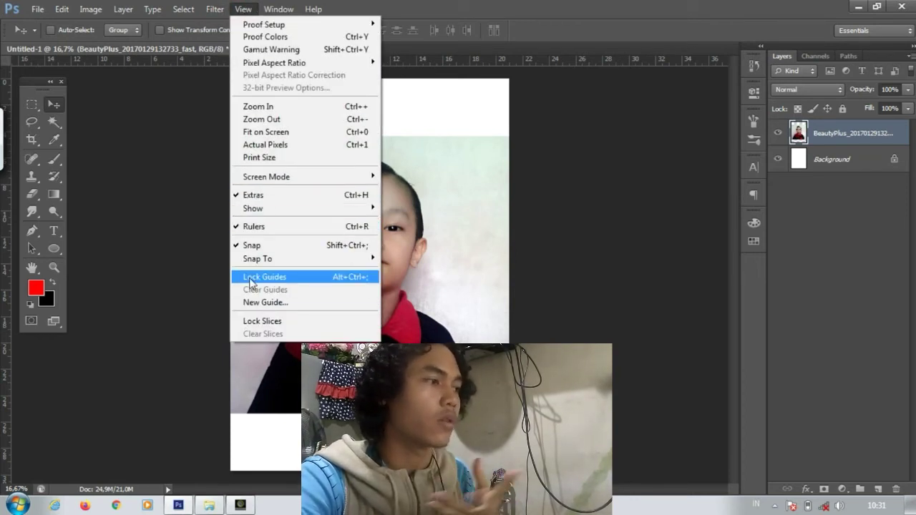
left_click(292, 304)
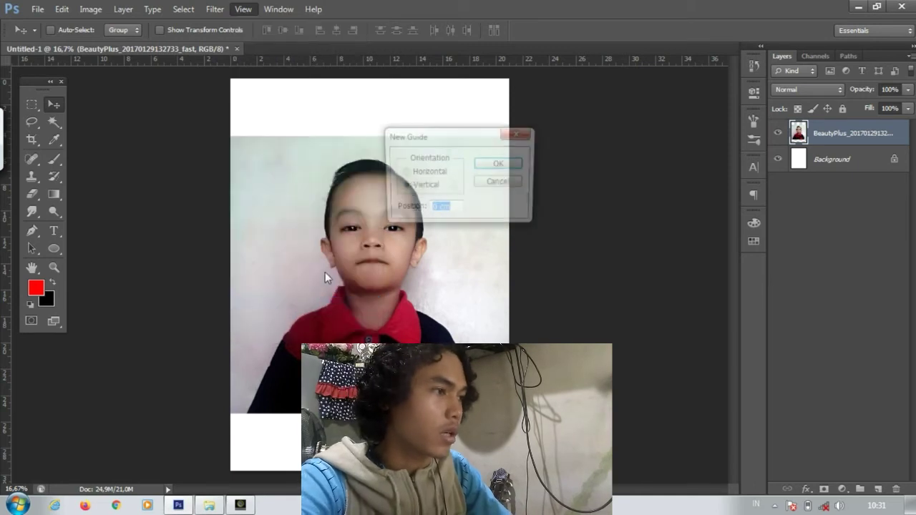
left_click(427, 175)
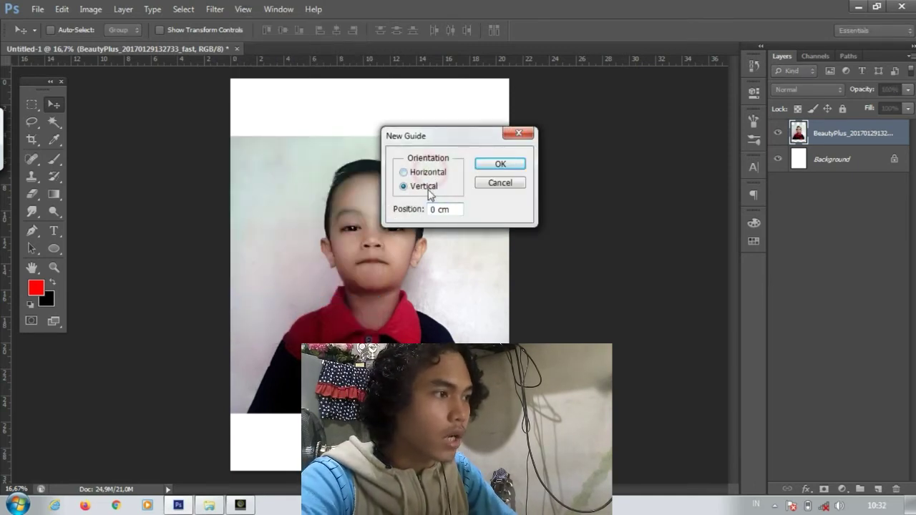
double_click(434, 209)
left_click(481, 183)
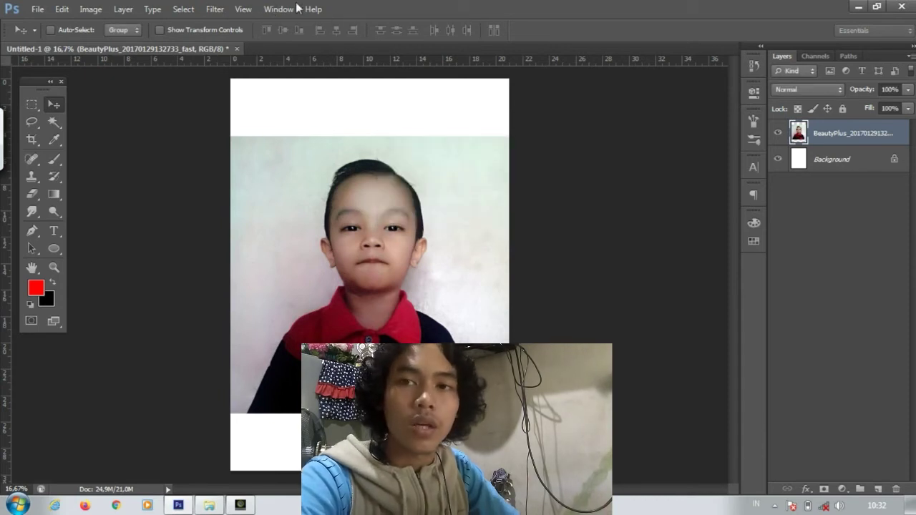
left_click(244, 9)
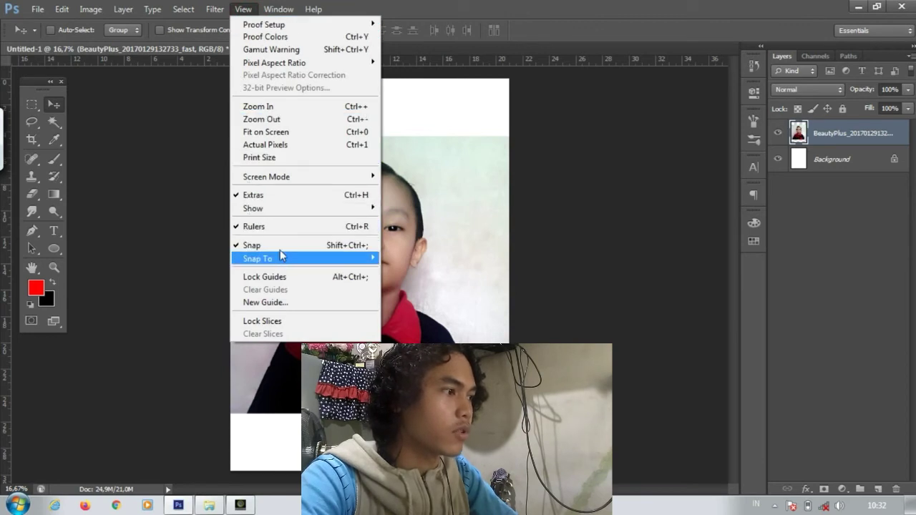
mouse_move(317, 208)
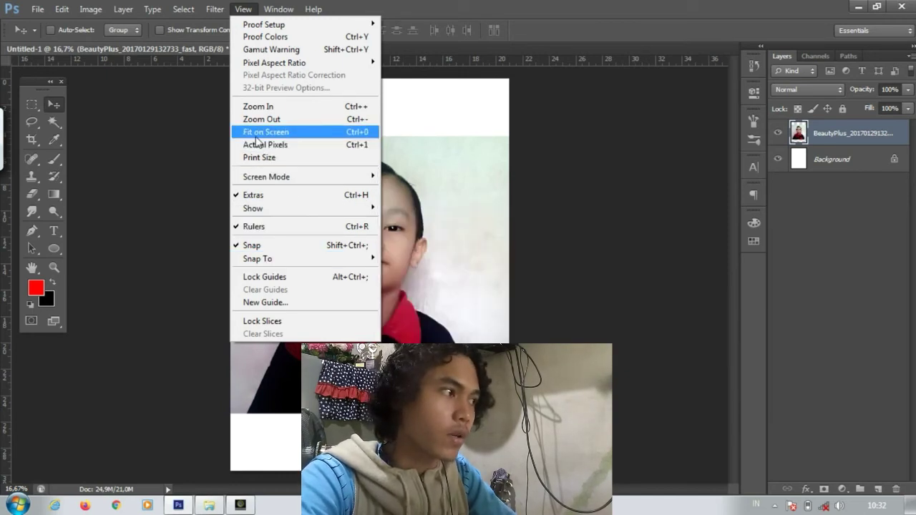
left_click(176, 188)
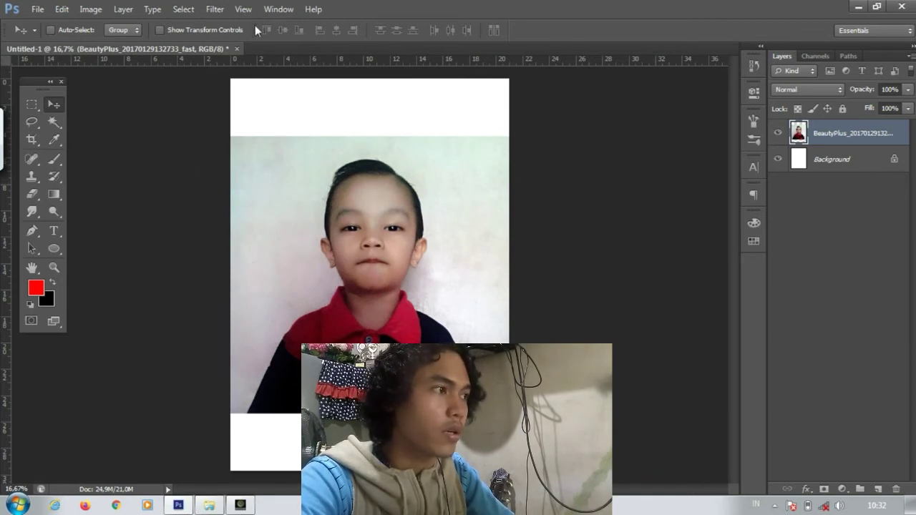
left_click(279, 10)
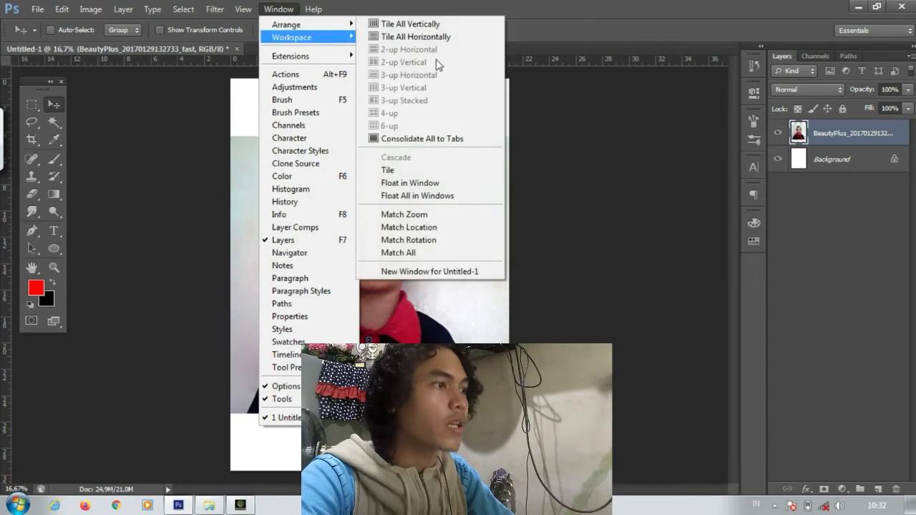
left_click(528, 34)
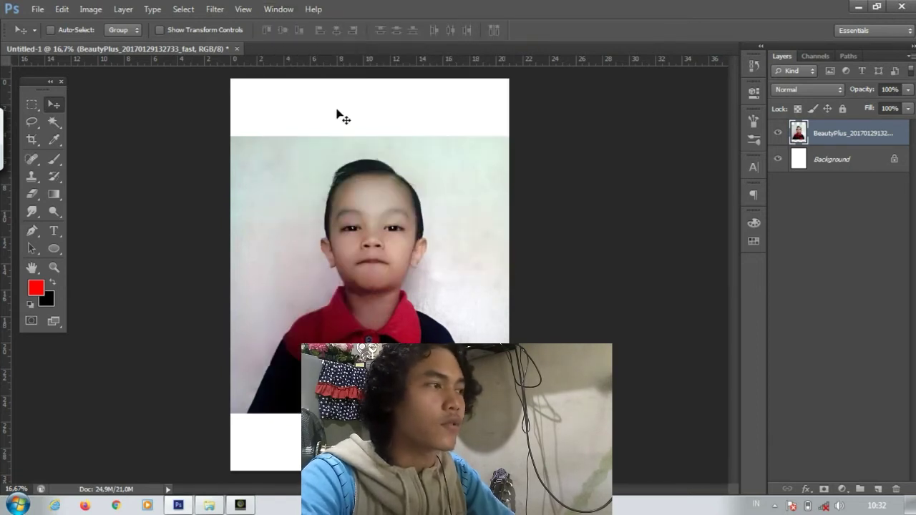
left_click(561, 7)
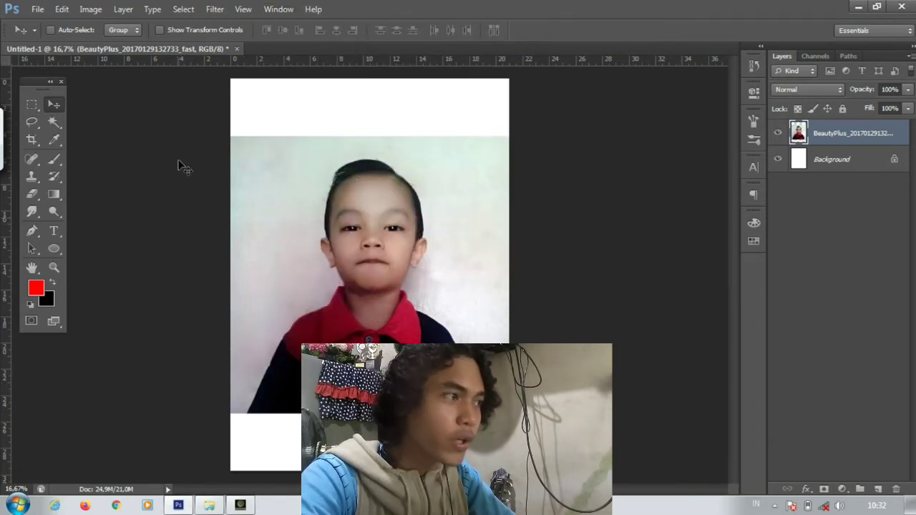
Switch the workspace layout to Typography.
left_click(281, 9)
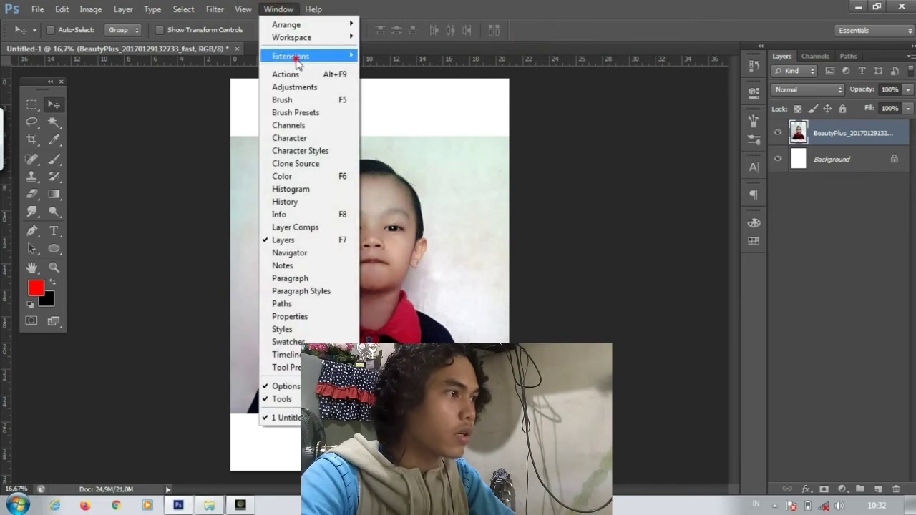
mouse_move(308, 28)
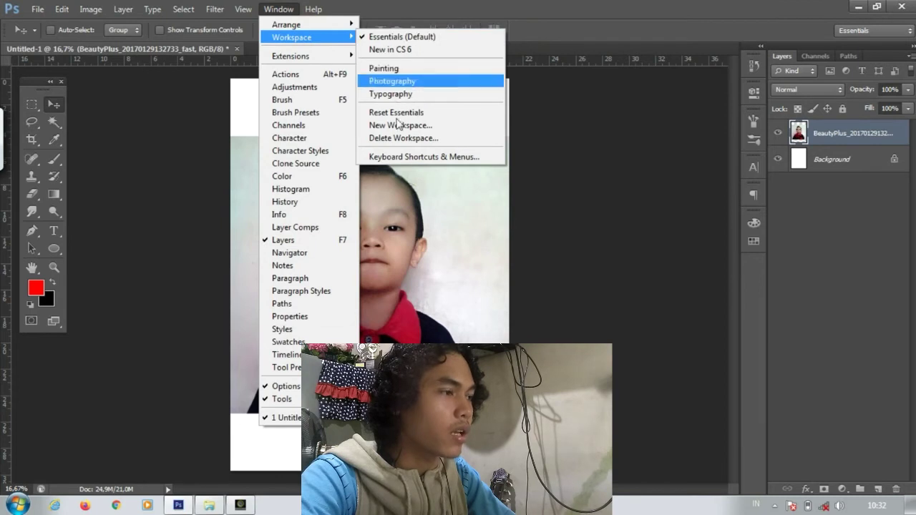
left_click(405, 96)
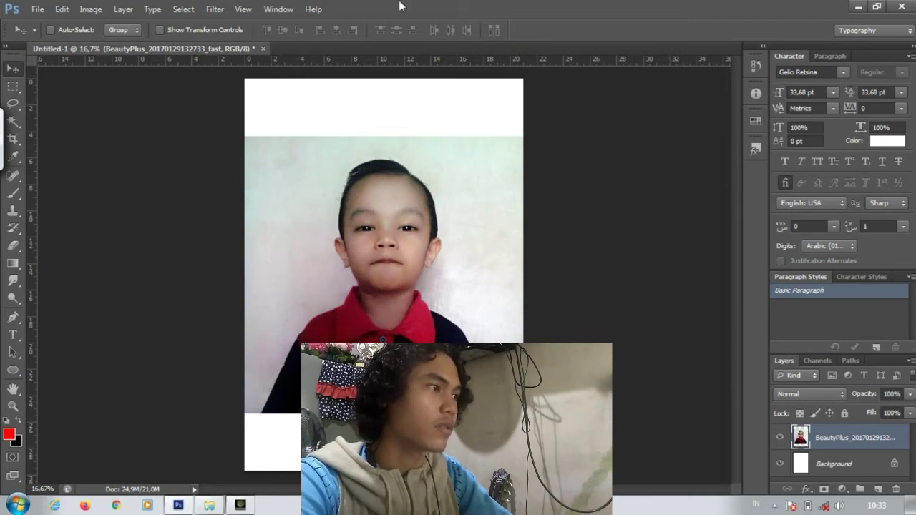
Switch the workspace layout to New in CS6.
left_click(277, 12)
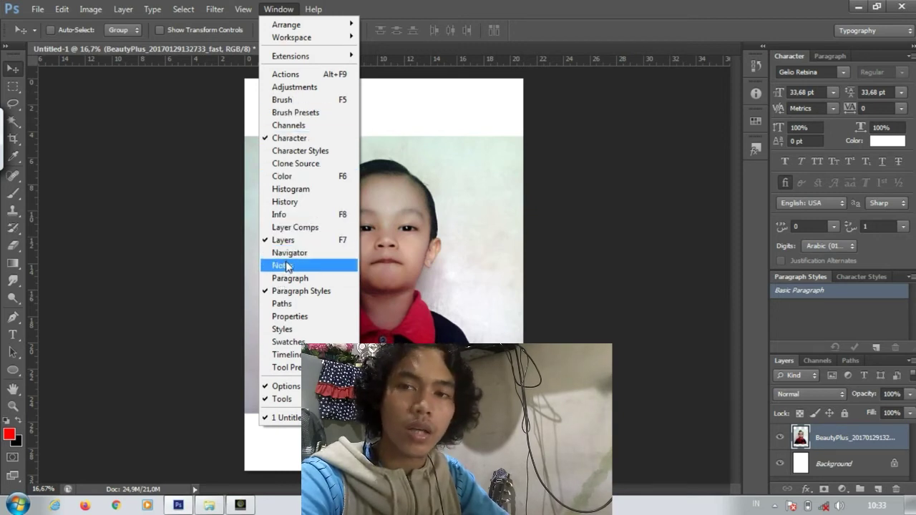
left_click(391, 34)
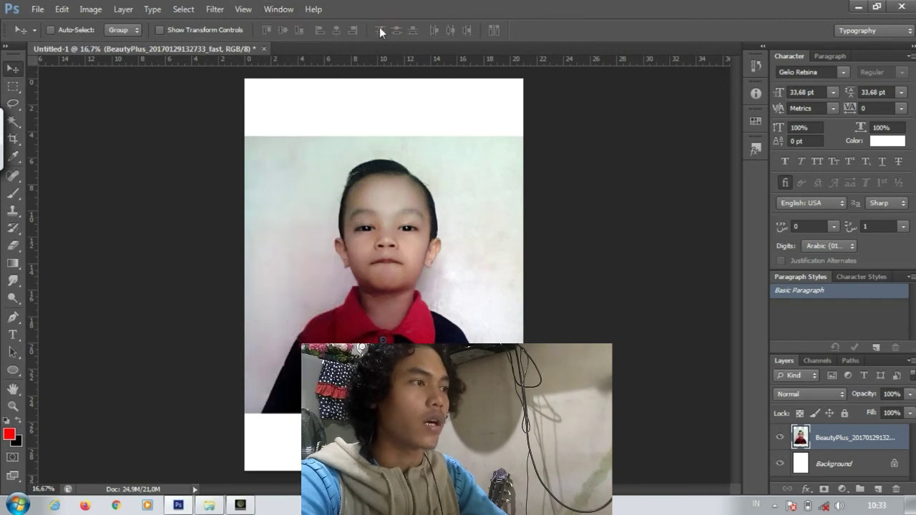
left_click(278, 9)
mouse_move(321, 41)
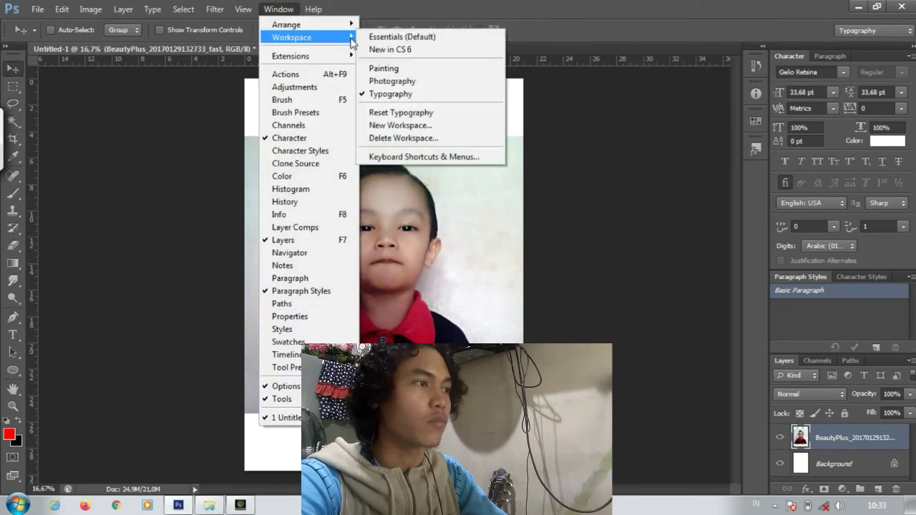
left_click(391, 50)
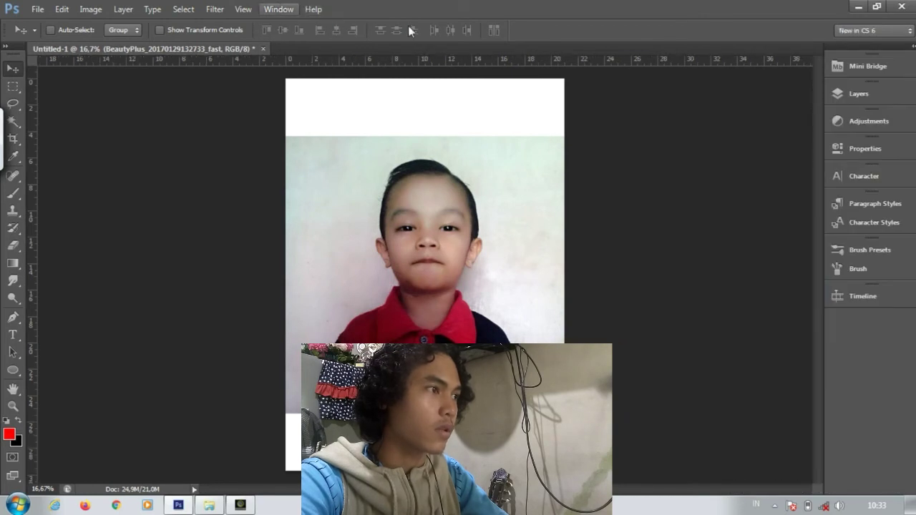
Examine the naming and capture options for saving a new workspace, and cancel the dialog without saving one.
left_click(290, 13)
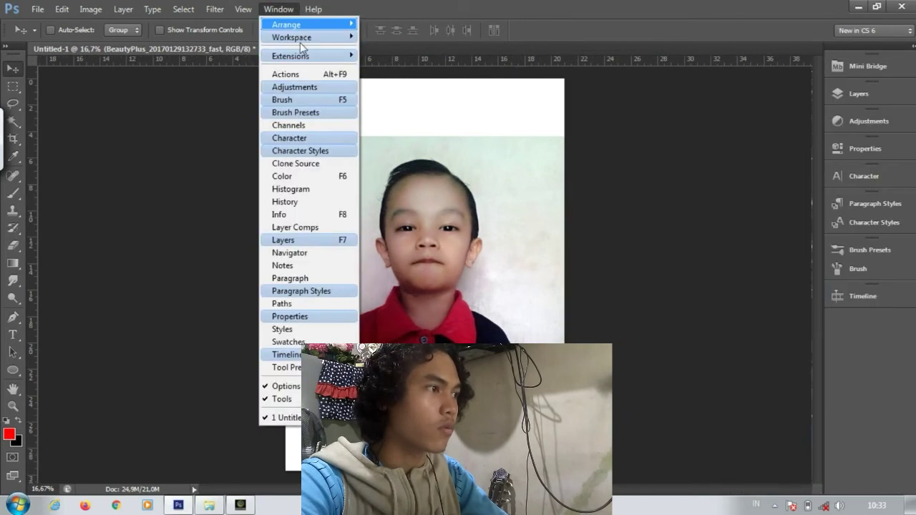
mouse_move(318, 41)
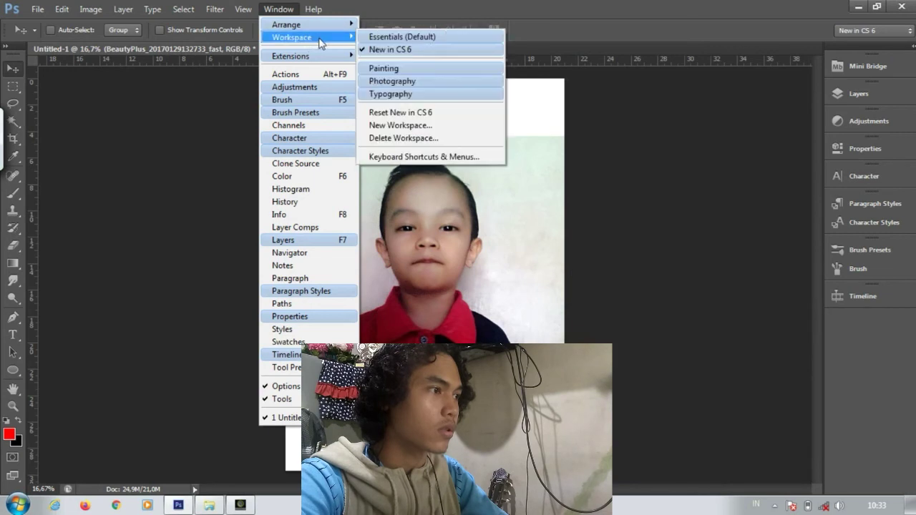
left_click(400, 126)
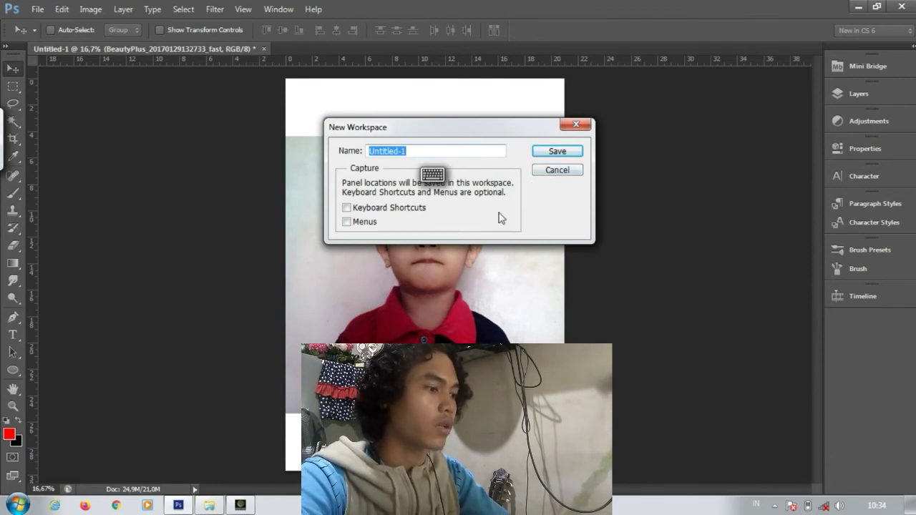
left_click(556, 174)
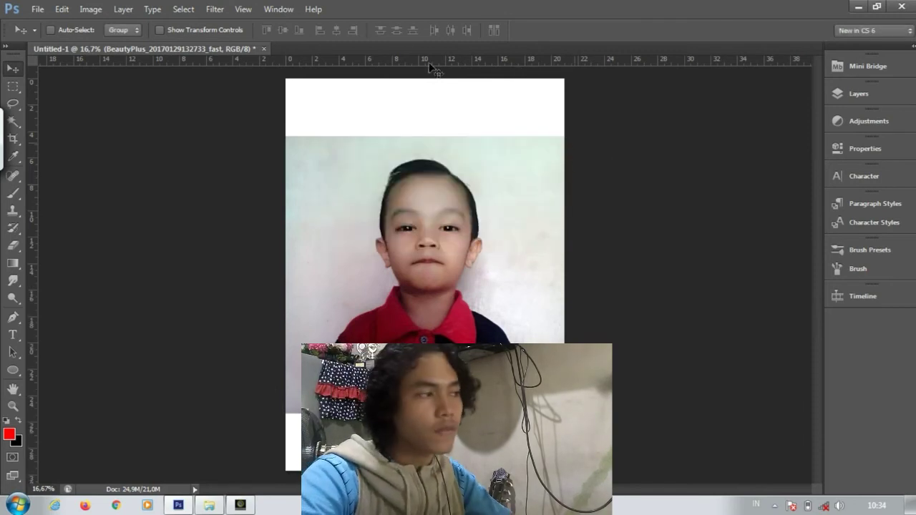
Examine the available panel and workspace commands and the help commands, including the plug-in information and legal notices entries.
left_click(276, 9)
left_click(361, 63)
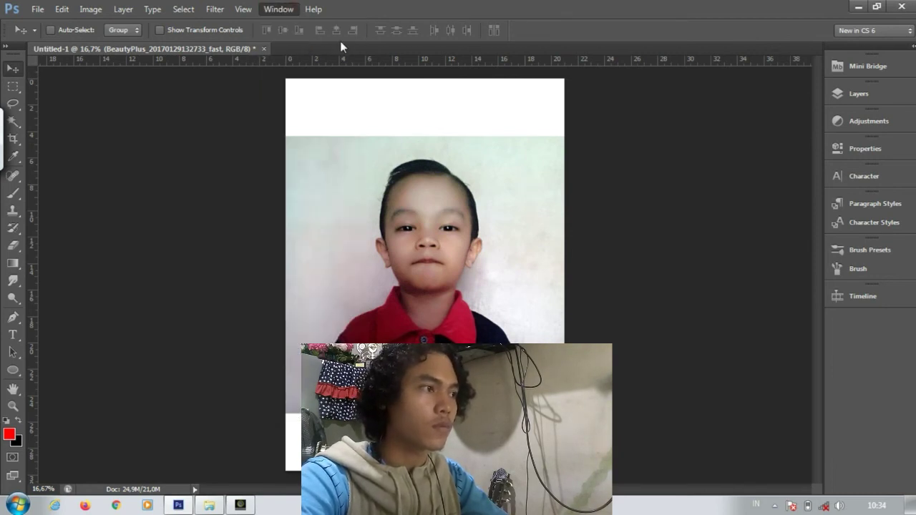
left_click(283, 10)
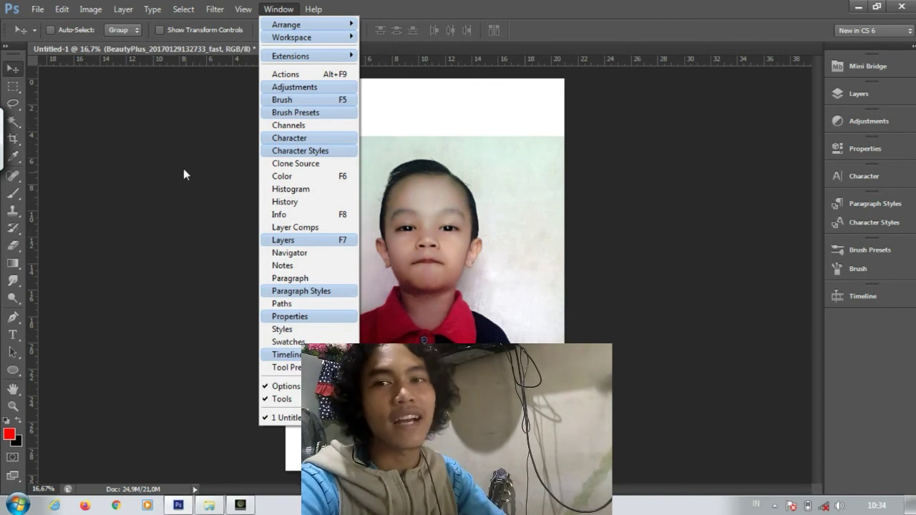
left_click(169, 223)
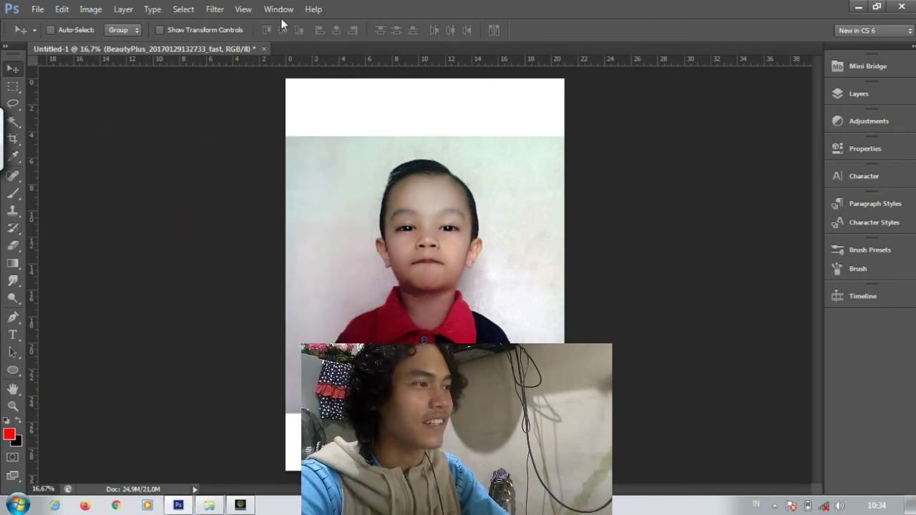
left_click(284, 12)
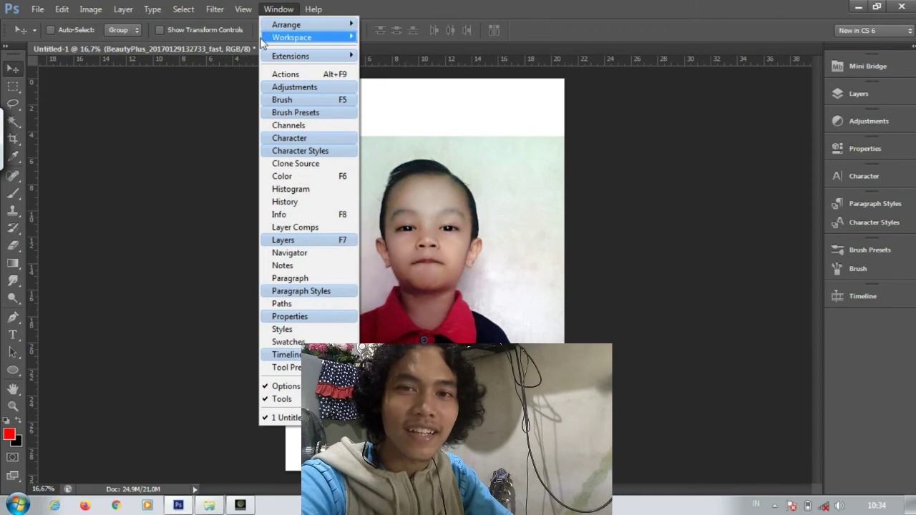
left_click(217, 101)
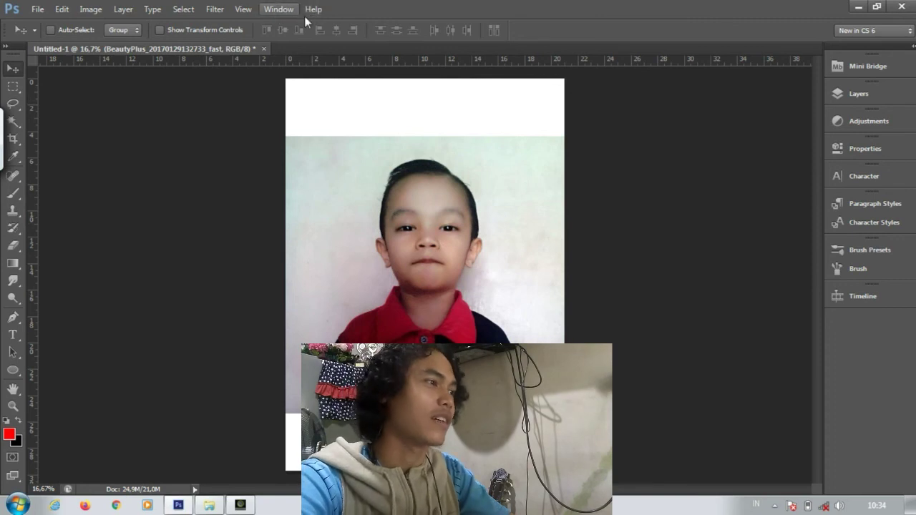
left_click(278, 9)
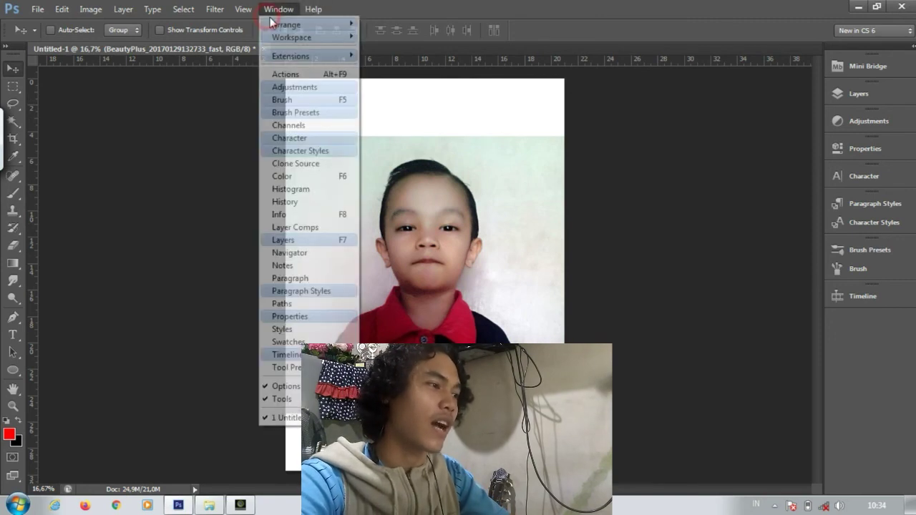
mouse_move(342, 14)
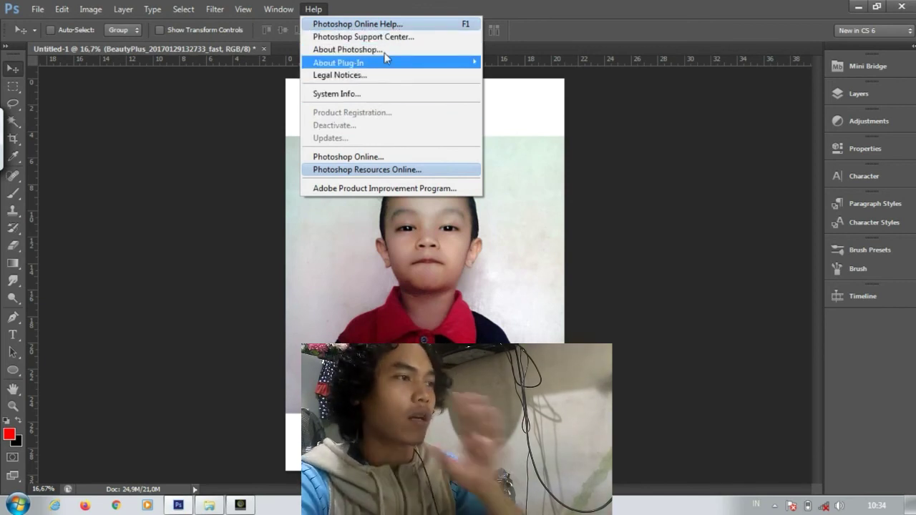
mouse_move(379, 69)
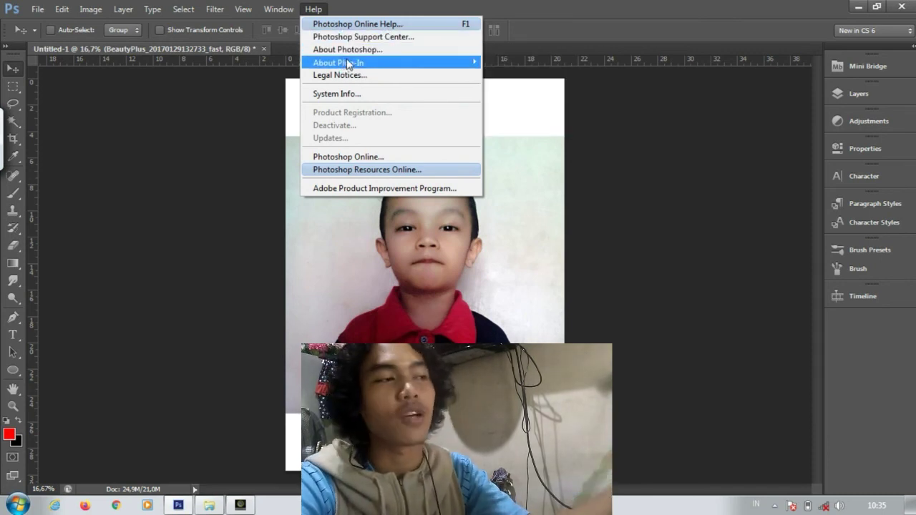
mouse_move(353, 59)
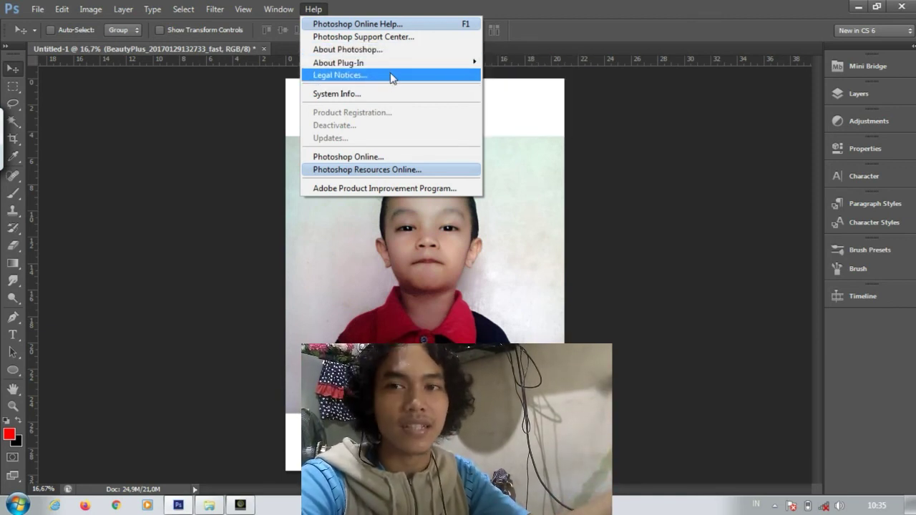
left_click(573, 113)
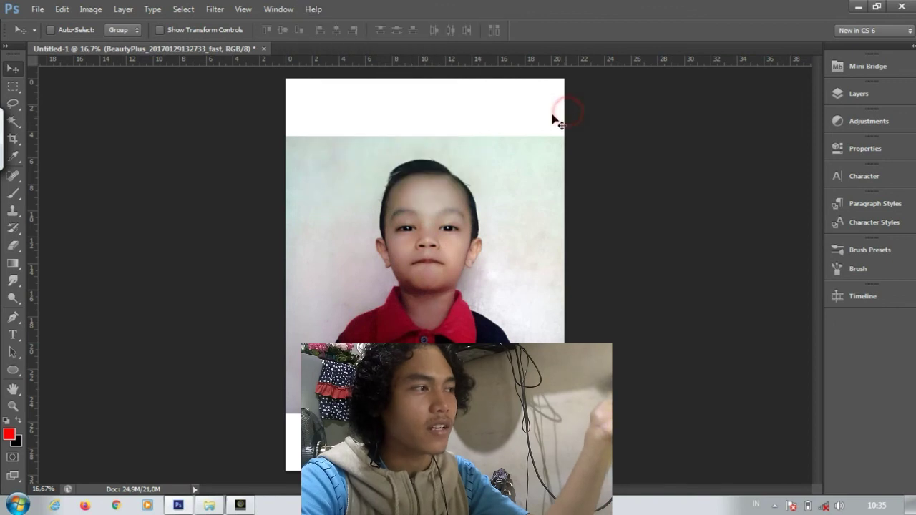